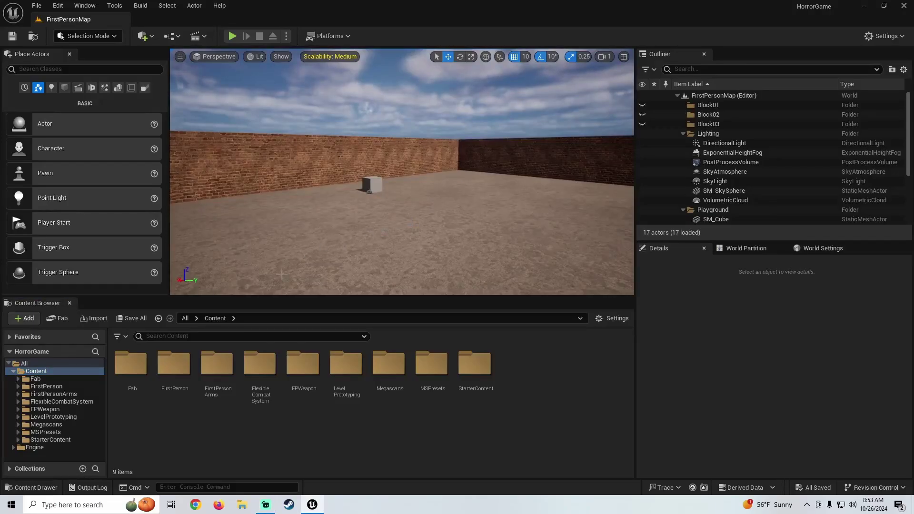
Inspect the reference S_ItemInfo structure's members in FirstPerson > Blueprints > Structures
{"action": "left_click_drag", "start_coordinate": [402, 199], "coordinate": [388, 184]}
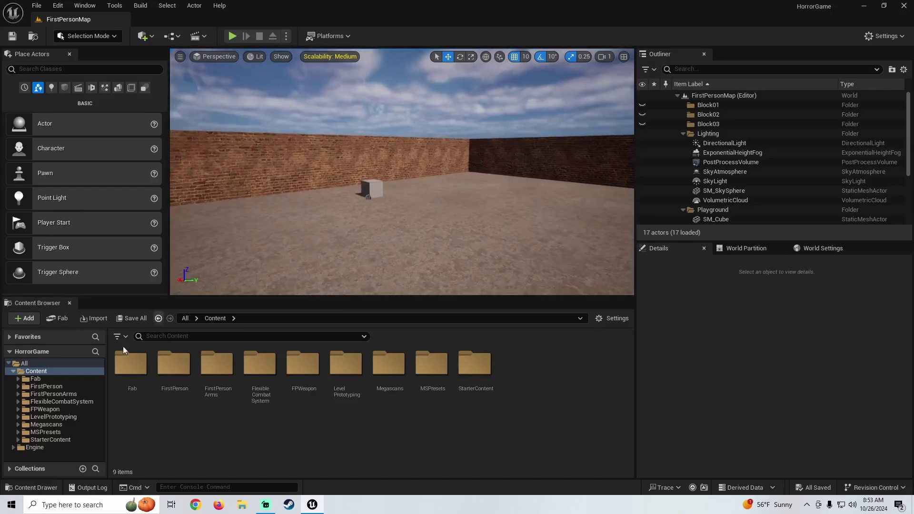
{"action": "left_click", "coordinate": [46, 386]}
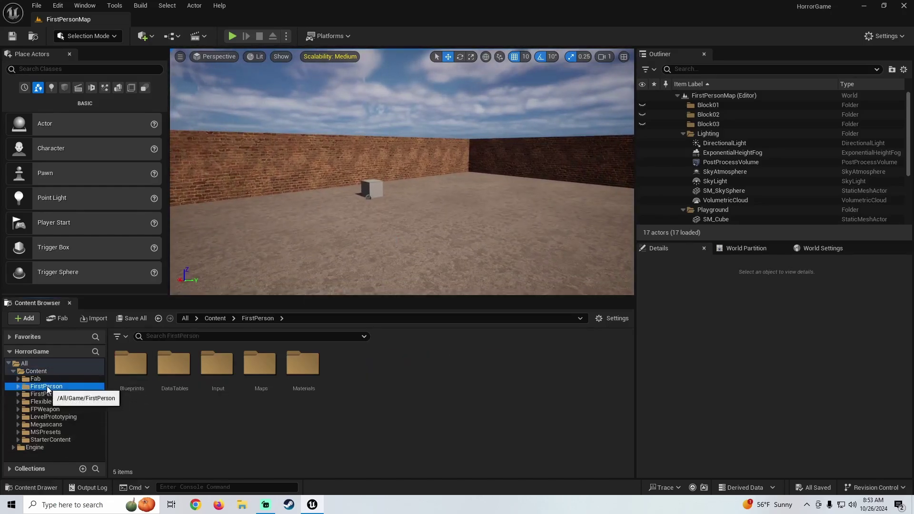
{"action": "double_click", "coordinate": [129, 393]}
{"action": "double_click", "coordinate": [217, 369]}
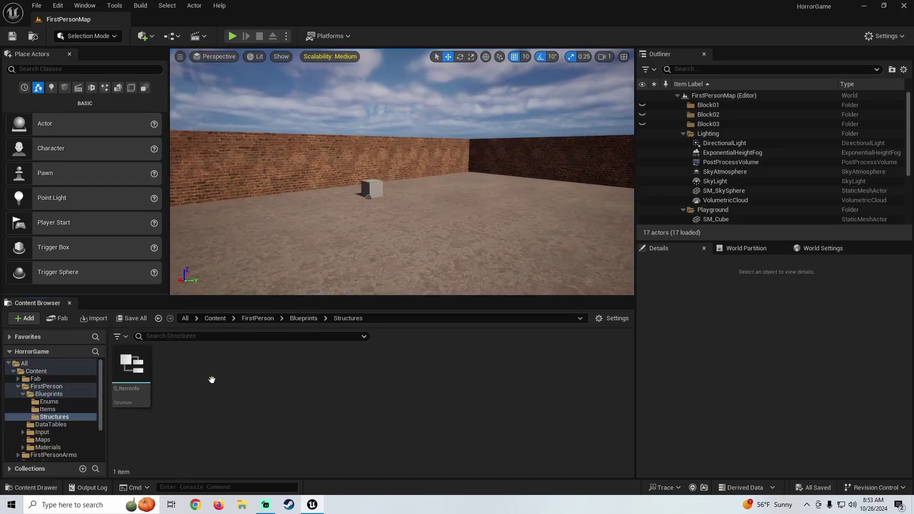
{"action": "double_click", "coordinate": [127, 400]}
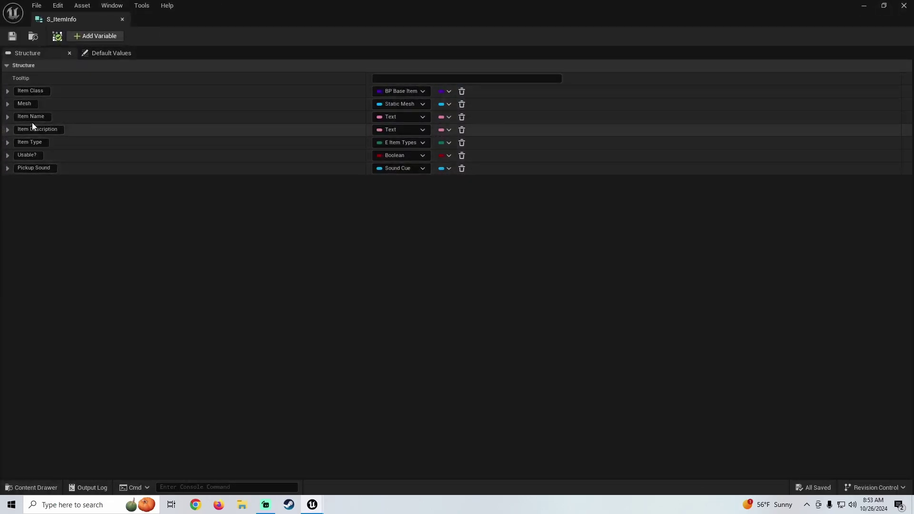
{"action": "left_click", "coordinate": [122, 19]}
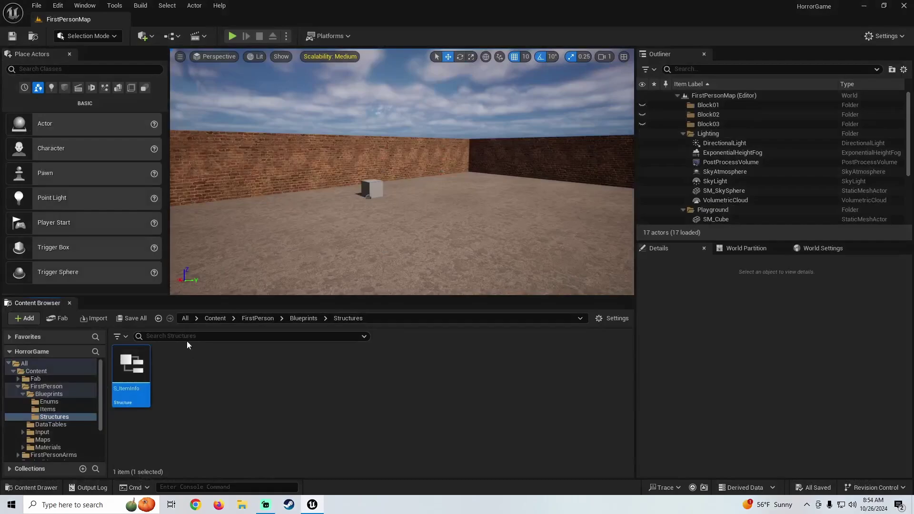
Open the DT_ItemInfo data table from the FirstPerson DataTables folder
{"action": "left_click", "coordinate": [47, 386]}
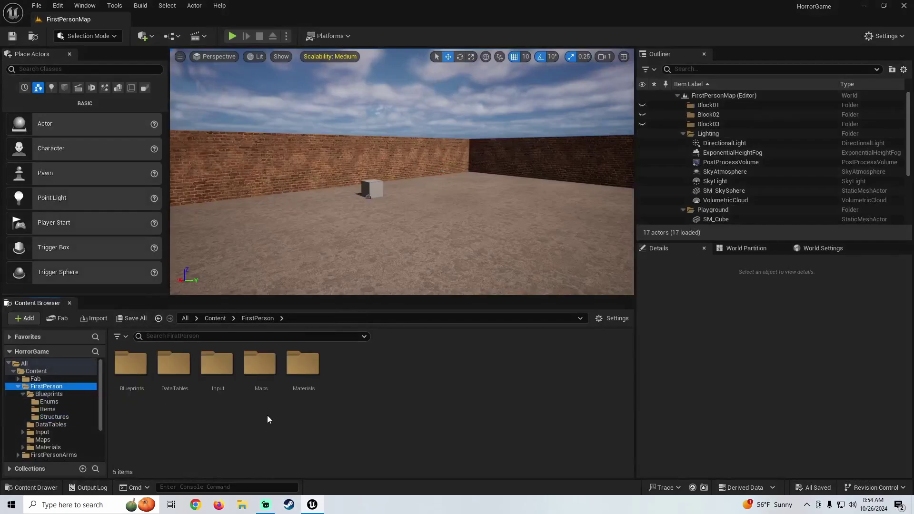
{"action": "double_click", "coordinate": [186, 389]}
{"action": "double_click", "coordinate": [144, 391]}
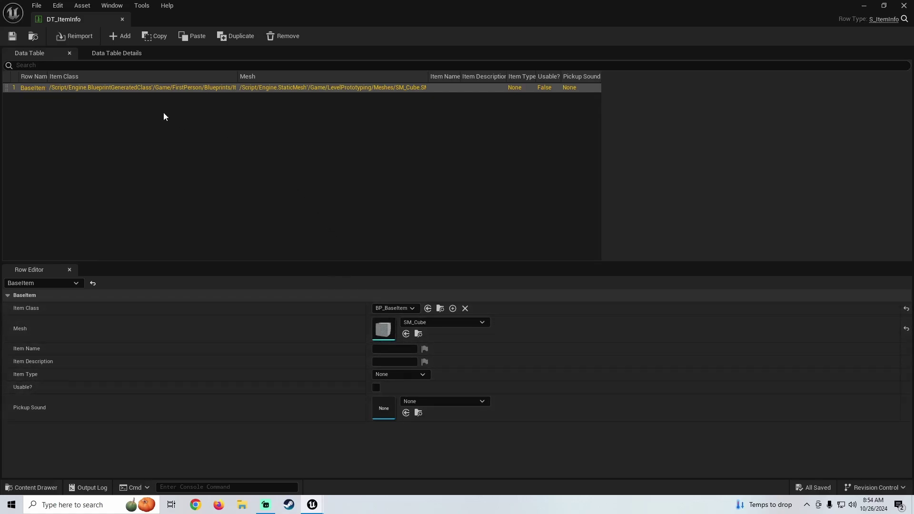
{"action": "left_click", "coordinate": [903, 5]}
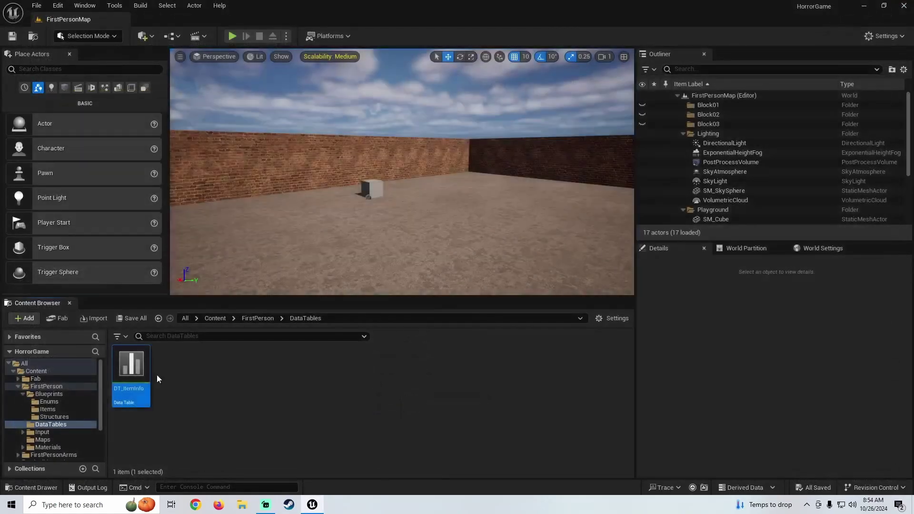
{"action": "left_click", "coordinate": [54, 417]}
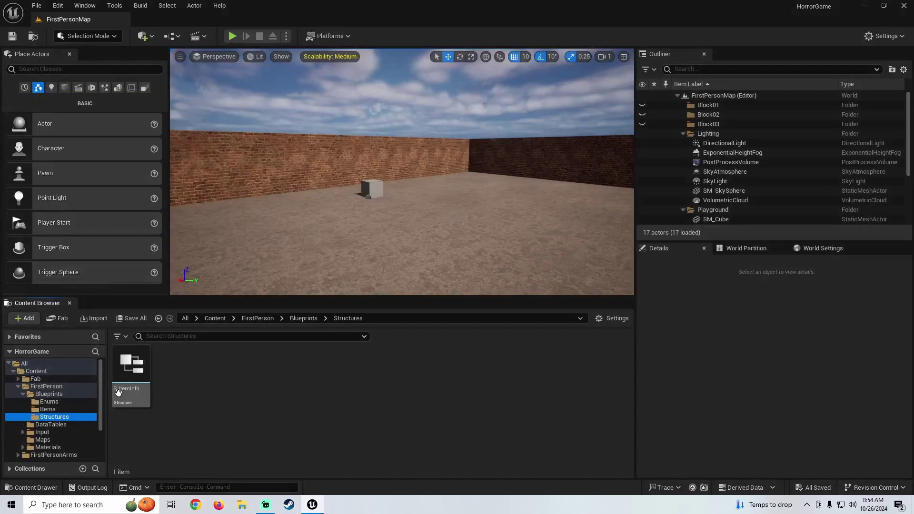
{"action": "double_click", "coordinate": [120, 393]}
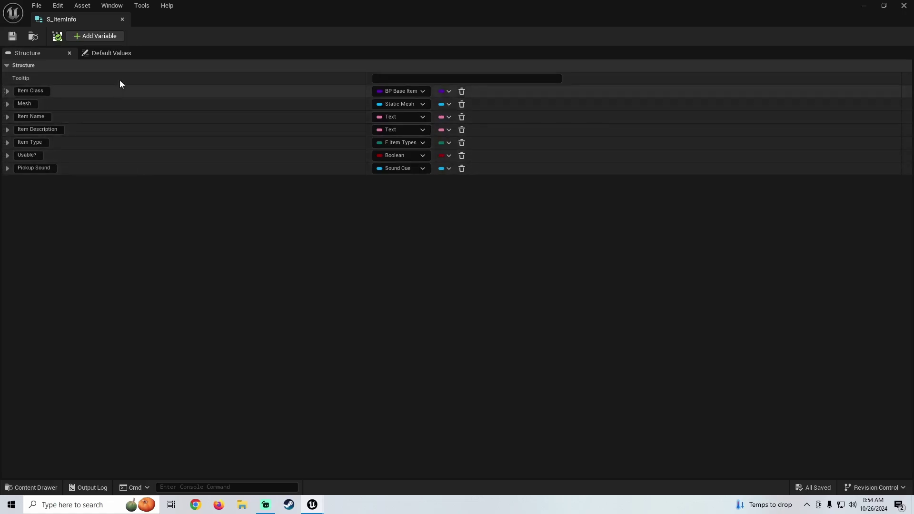
{"action": "left_click", "coordinate": [903, 5]}
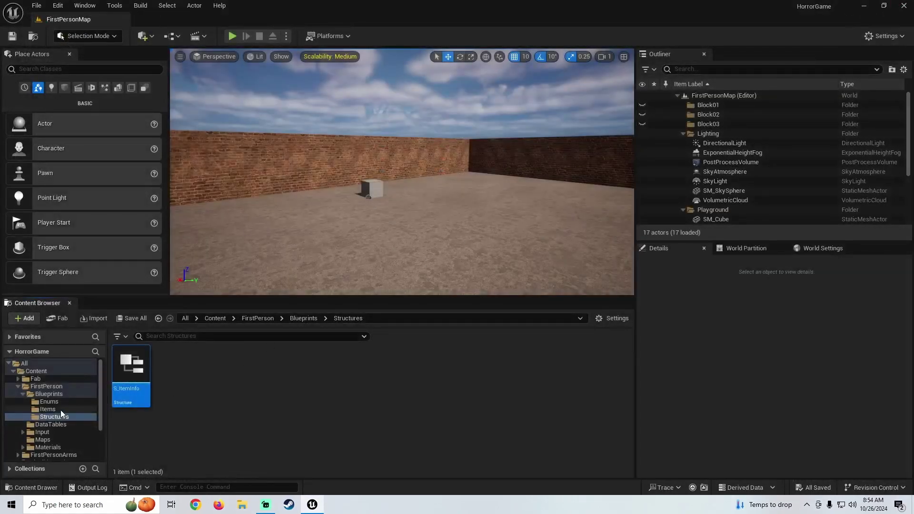
{"action": "left_click", "coordinate": [51, 393]}
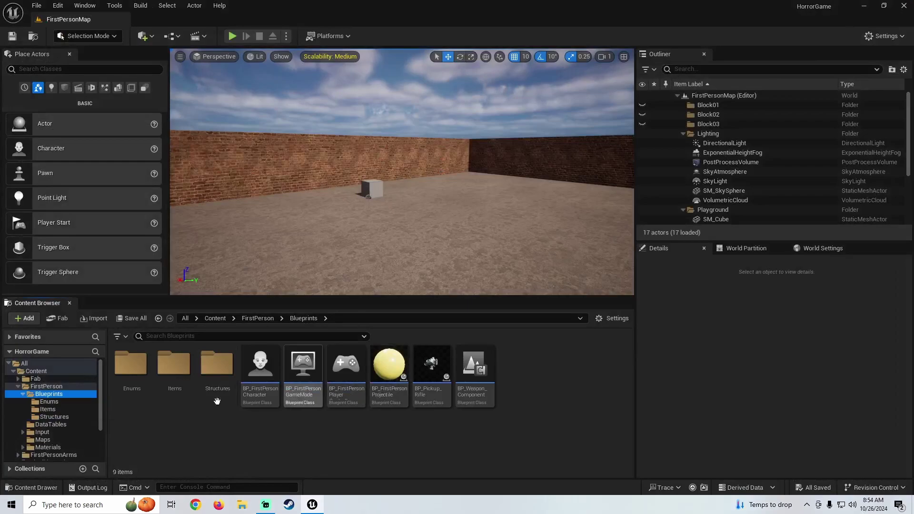
{"action": "left_click", "coordinate": [46, 386]}
{"action": "double_click", "coordinate": [174, 366]}
Recheck DT_ItemInfo, then go to the tutorial project's FirstPerson/Blueprints folder
{"action": "double_click", "coordinate": [131, 366]}
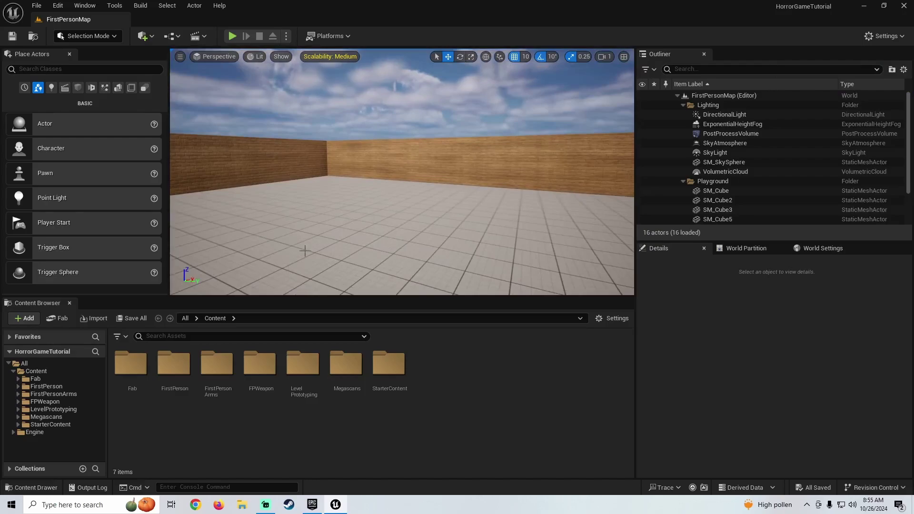
{"action": "left_click", "coordinate": [38, 387]}
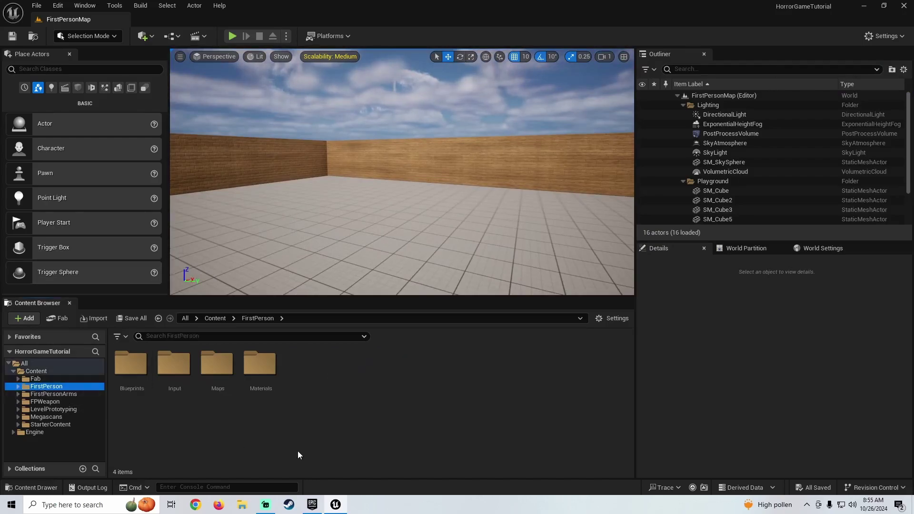
{"action": "double_click", "coordinate": [132, 364]}
Create a new folder named Structs inside Blueprints and open it
{"action": "right_click", "coordinate": [197, 429]}
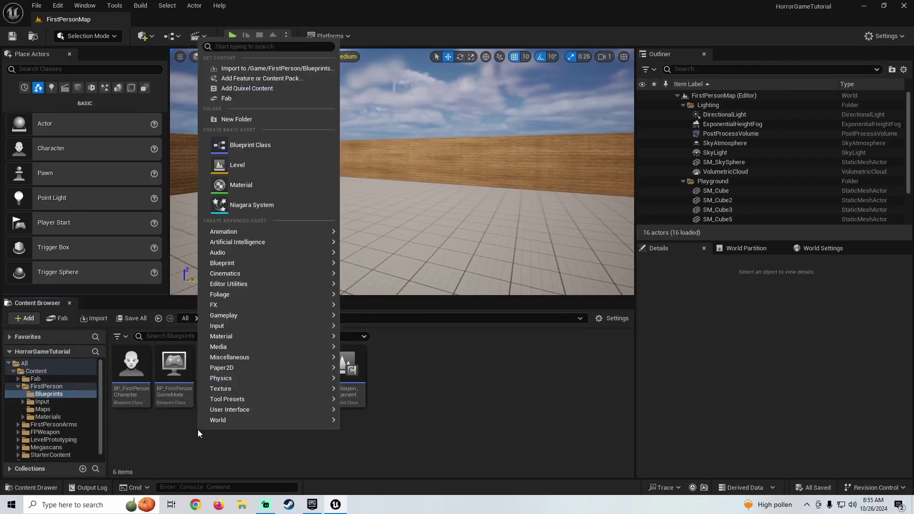
{"action": "left_click", "coordinate": [240, 121]}
{"action": "type", "text": "Struc"}
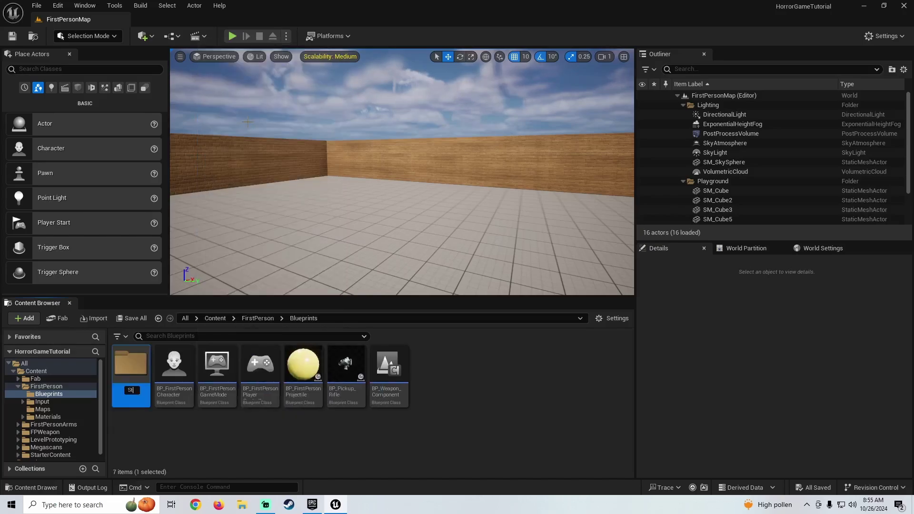
{"action": "type", "text": "tu"}
{"action": "key", "text": "Return"}
{"action": "scroll", "coordinate": [315, 199], "scroll_direction": "down", "scroll_amount": 5}
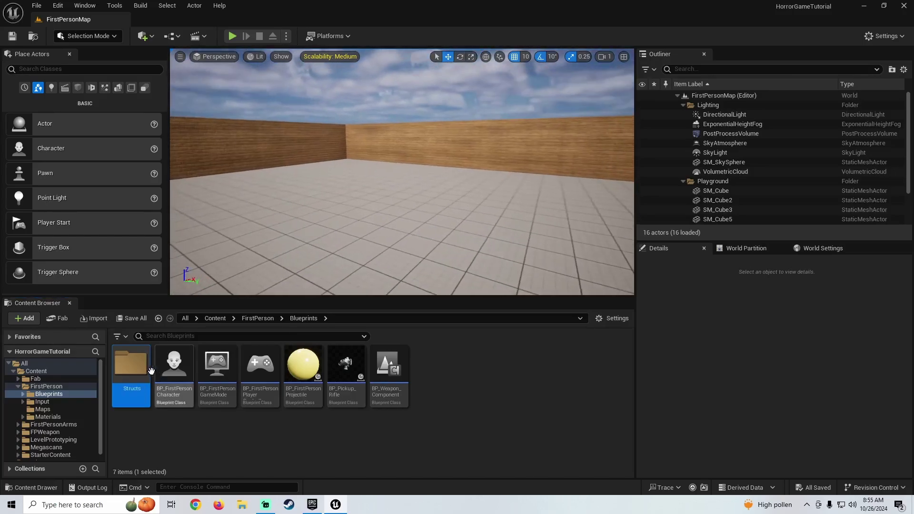
{"action": "double_click", "coordinate": [131, 369]}
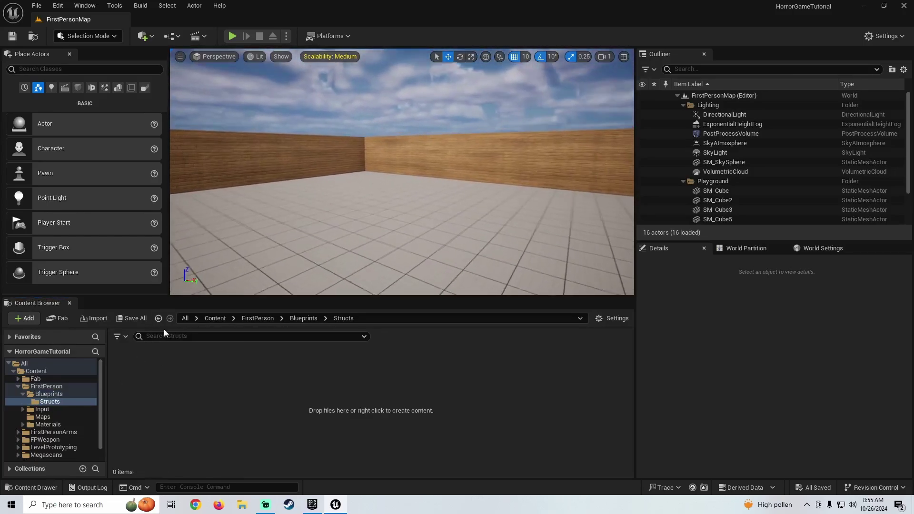
Create a Blueprint Structure named S_ItemInfo in Structs, open it and save it
{"action": "right_click", "coordinate": [157, 379]}
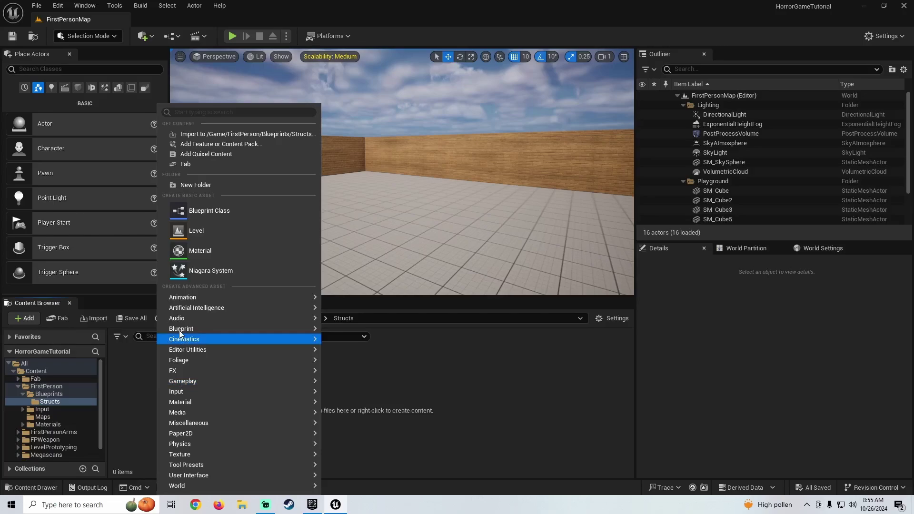
{"action": "mouse_move", "coordinate": [180, 331]}
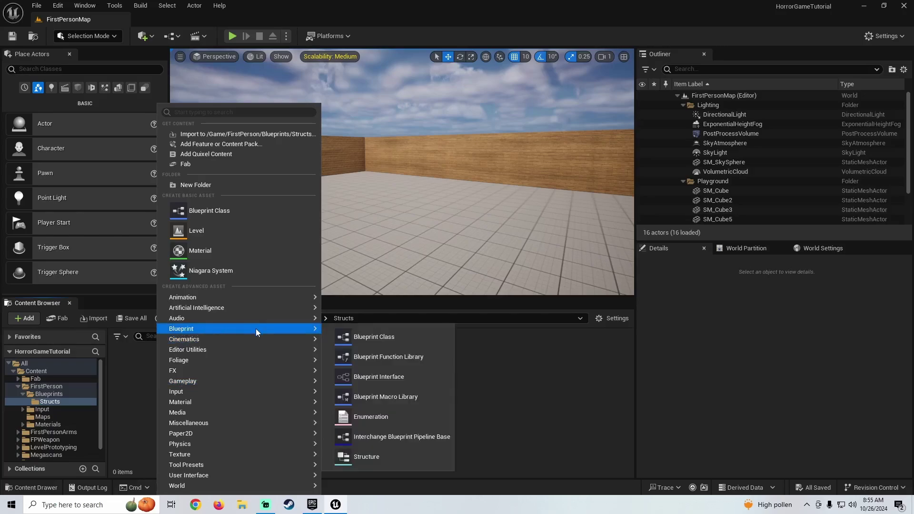
{"action": "left_click", "coordinate": [364, 457]}
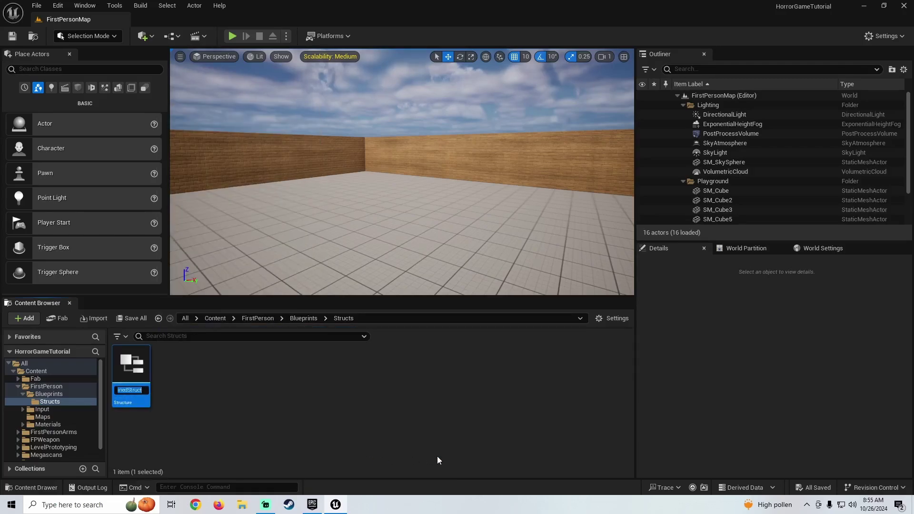
{"action": "type", "text": "S"}
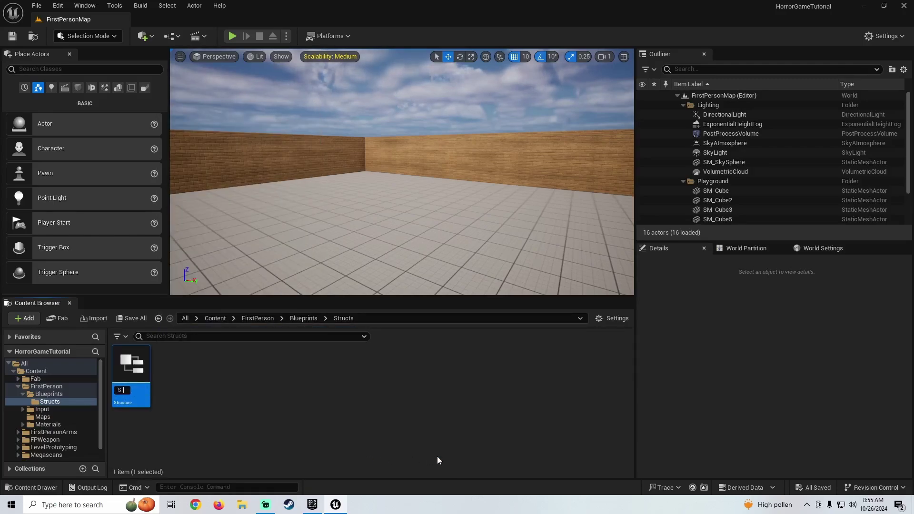
{"action": "type", "text": "_ItemInfo"}
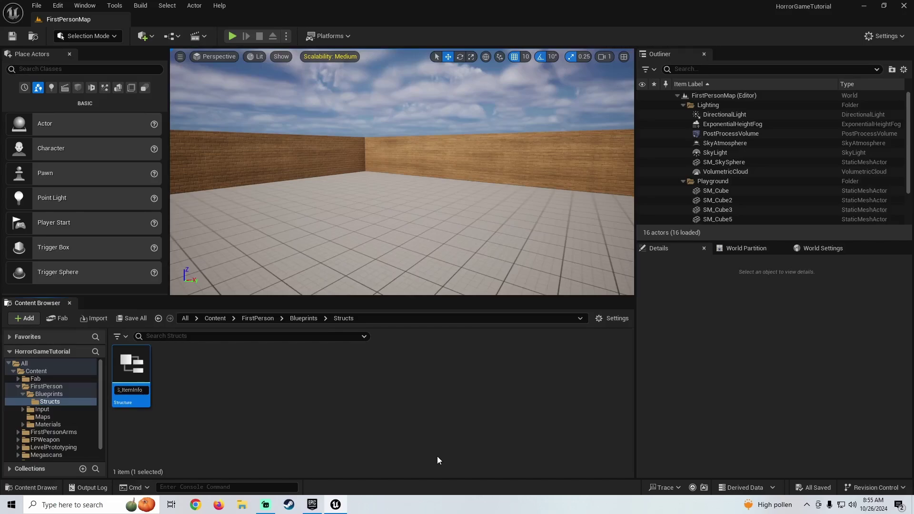
{"action": "key", "text": "Return"}
{"action": "double_click", "coordinate": [134, 371]}
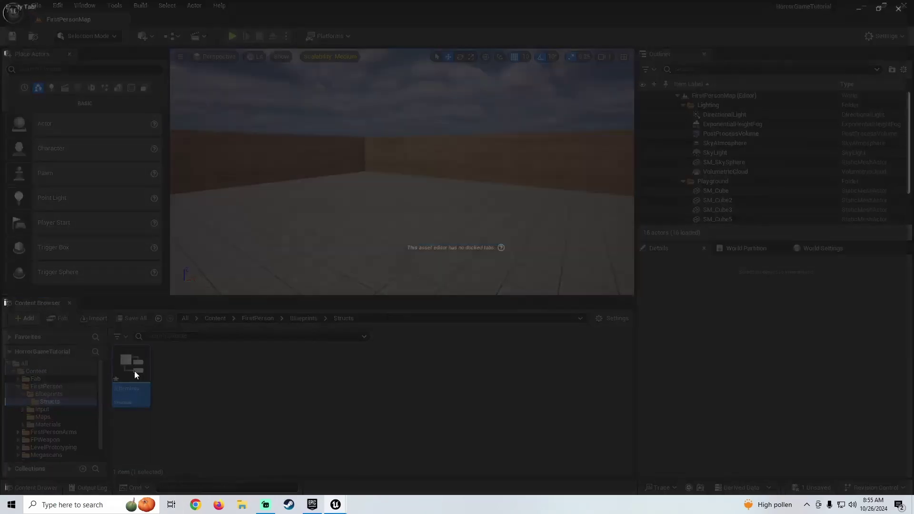
{"action": "left_click", "coordinate": [13, 36]}
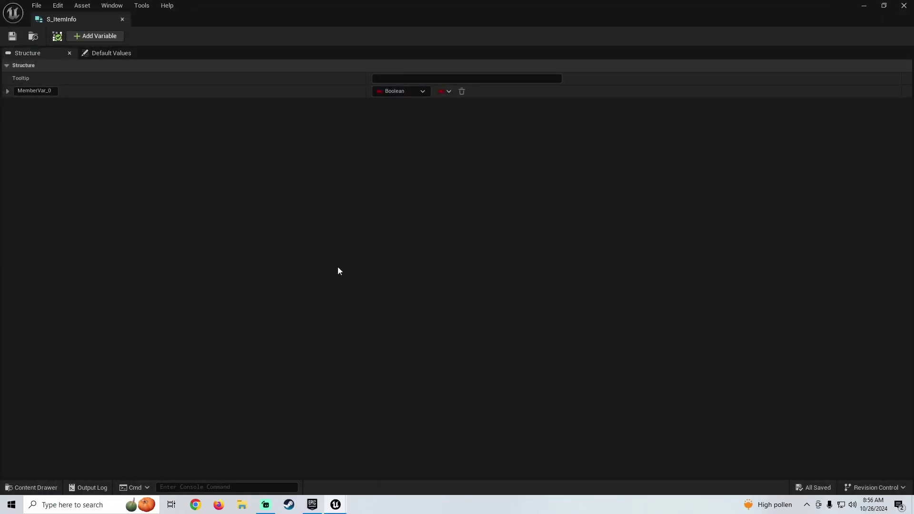
Browse File Explorer to the Pictures > Screenshots folder
{"action": "left_click", "coordinate": [242, 504]}
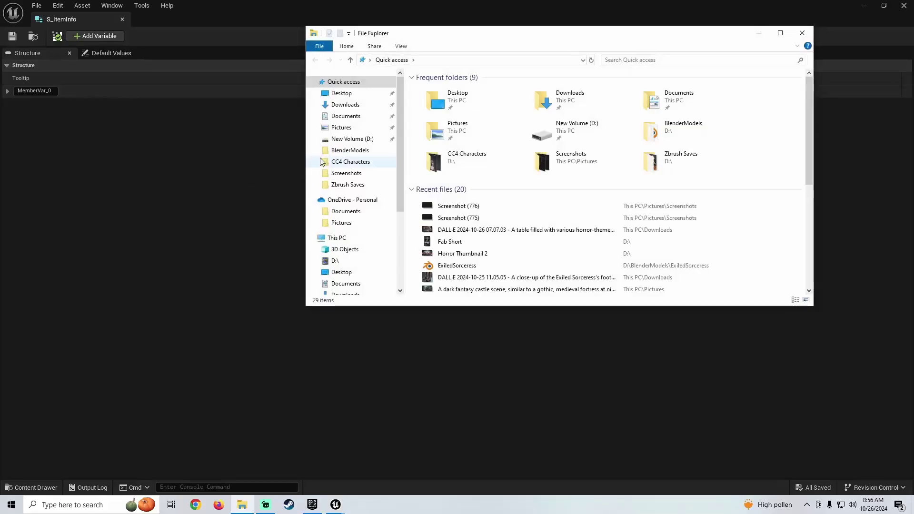
{"action": "left_click", "coordinate": [342, 127]}
{"action": "left_click_drag", "start_coordinate": [528, 38], "coordinate": [447, 70]}
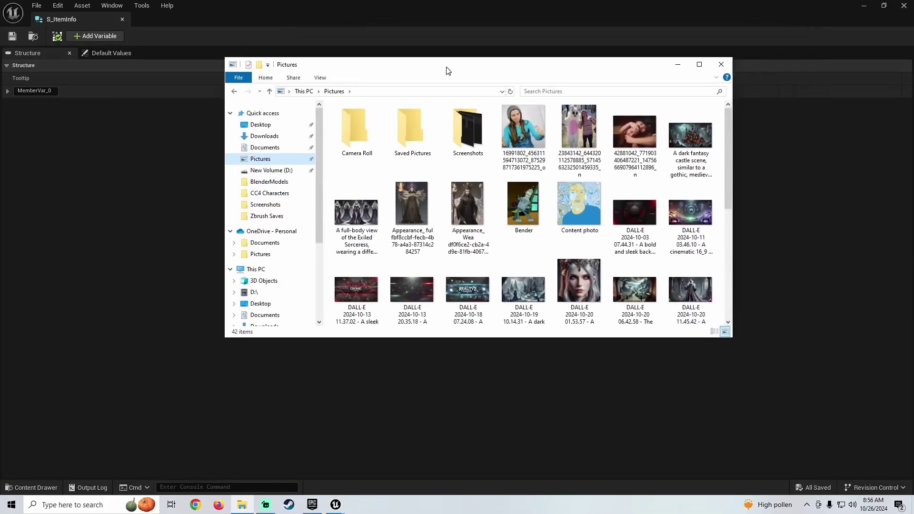
{"action": "double_click", "coordinate": [471, 122]}
View Screenshots (775) and (776), zoom into the member list, then minimize Photos
{"action": "double_click", "coordinate": [358, 134]}
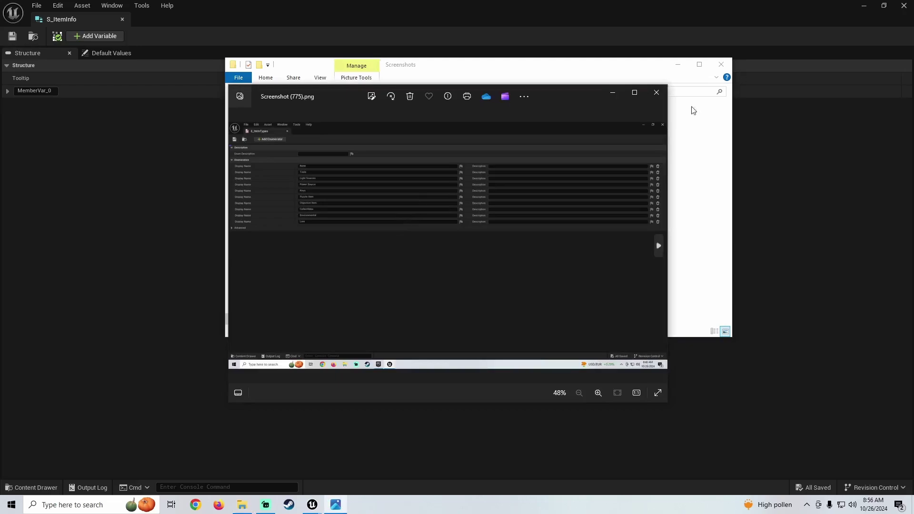
{"action": "left_click", "coordinate": [656, 93]}
{"action": "left_click", "coordinate": [410, 137]}
{"action": "double_click", "coordinate": [411, 138]}
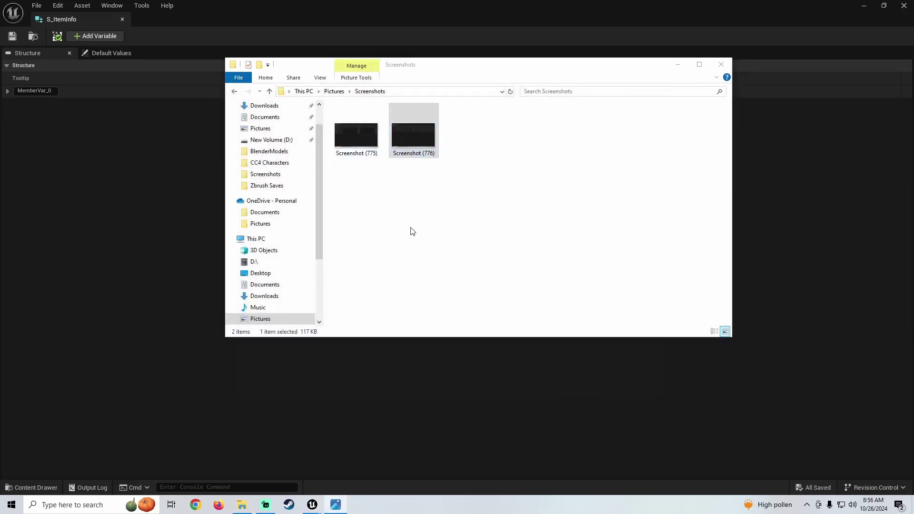
{"action": "key", "text": "Left"}
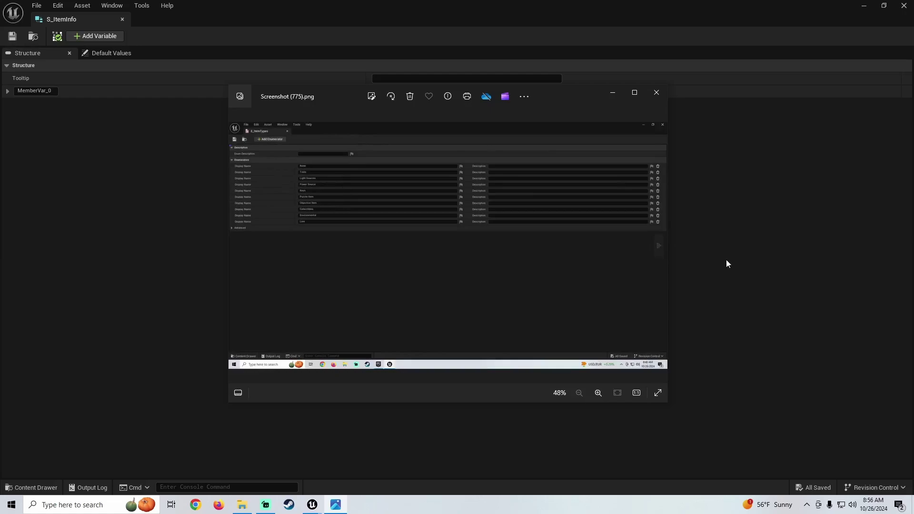
{"action": "left_click", "coordinate": [659, 245]}
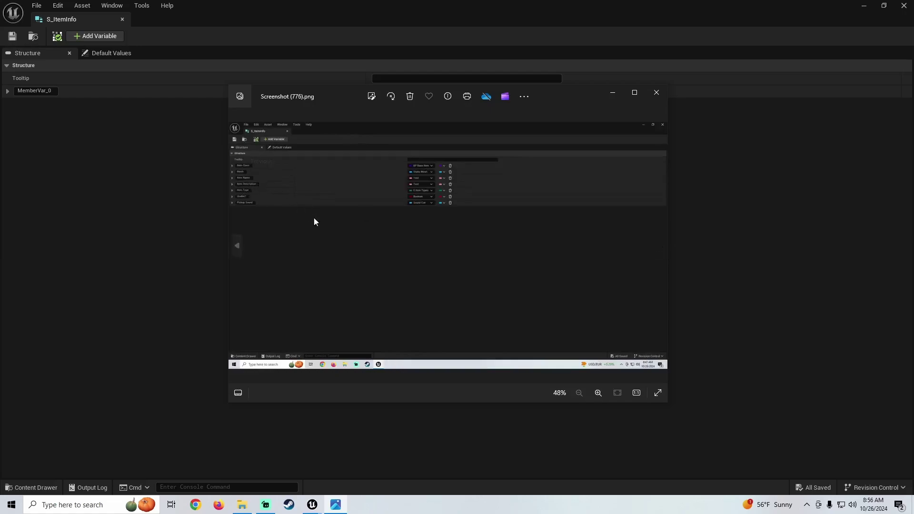
{"action": "scroll", "coordinate": [356, 197], "scroll_direction": "up", "scroll_amount": 2}
{"action": "left_click_drag", "start_coordinate": [357, 197], "coordinate": [477, 255]}
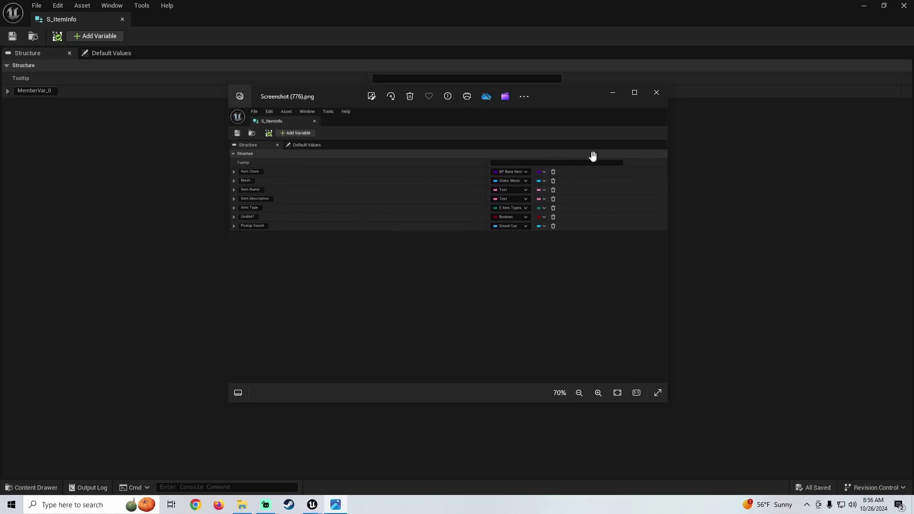
{"action": "left_click", "coordinate": [611, 94]}
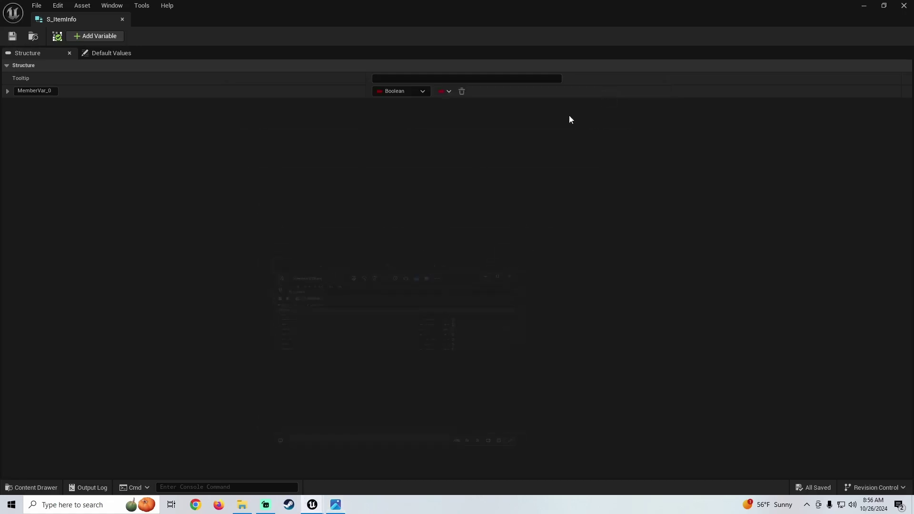
Rename MemberVar_0 to 'Item Class' and save S_ItemInfo
{"action": "left_click", "coordinate": [31, 90]}
{"action": "type", "text": "I"}
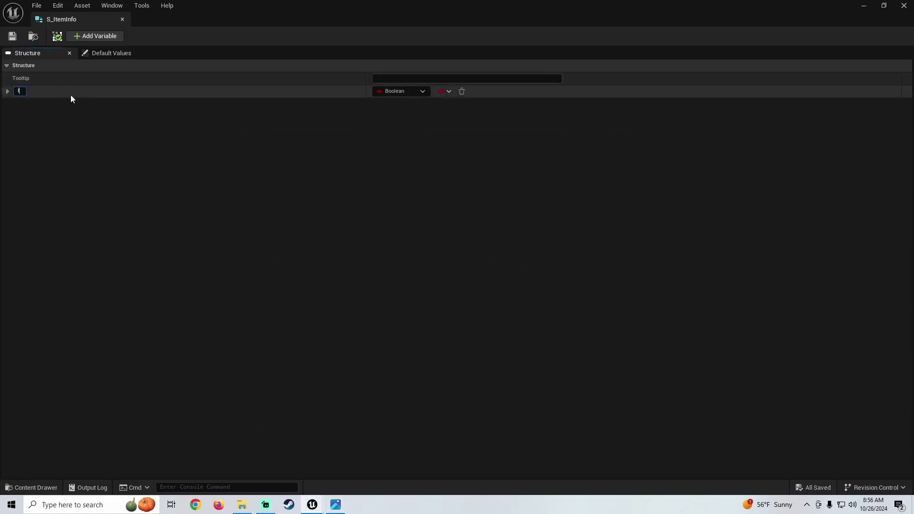
{"action": "type", "text": "temClass"}
{"action": "key", "text": "Return"}
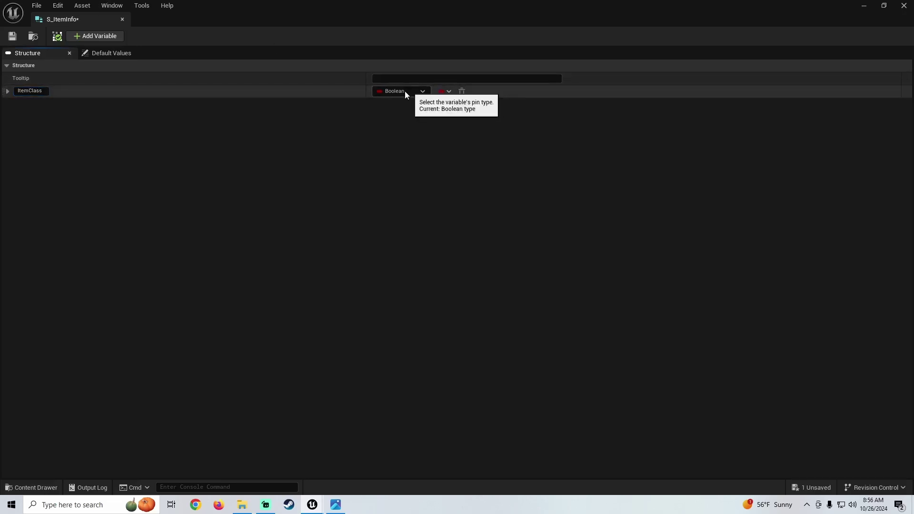
{"action": "left_click", "coordinate": [30, 90]}
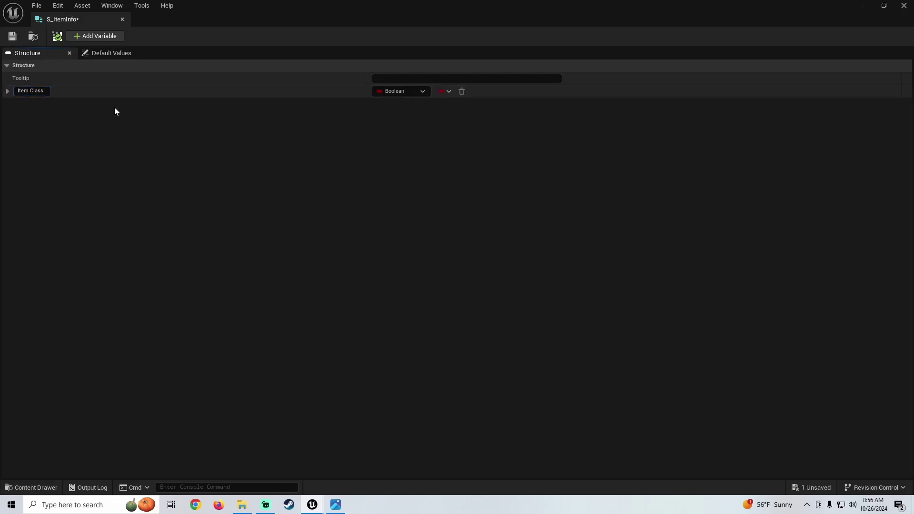
{"action": "left_click", "coordinate": [12, 36]}
Add a 'Static Mesh' member typed as a Static Mesh object reference and save
{"action": "left_click", "coordinate": [335, 504]}
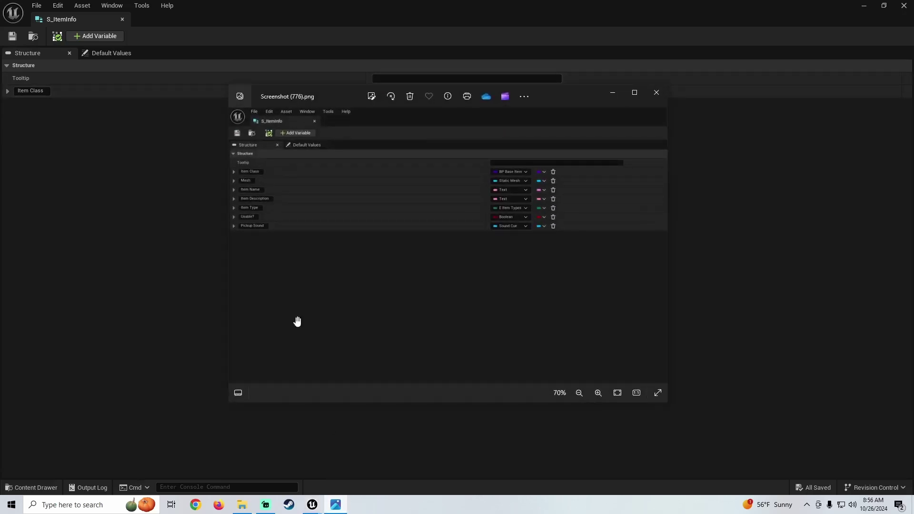
{"action": "left_click", "coordinate": [612, 92]}
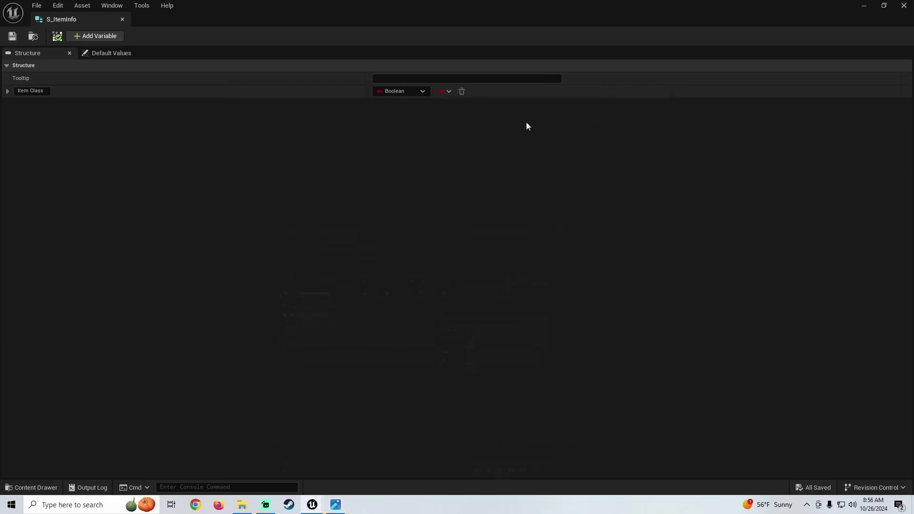
{"action": "left_click", "coordinate": [90, 37]}
{"action": "double_click", "coordinate": [36, 104]}
{"action": "type", "text": "Static Mesh"}
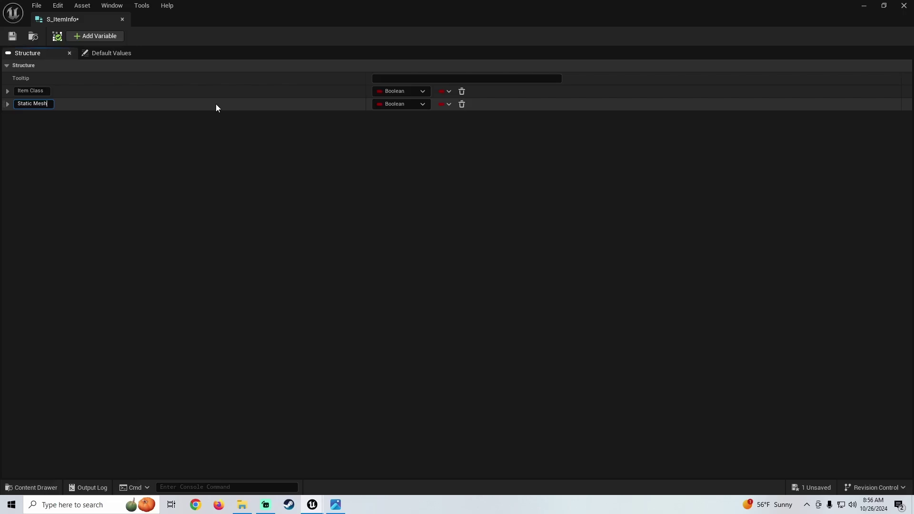
{"action": "key", "text": "Return"}
{"action": "left_click", "coordinate": [389, 105]}
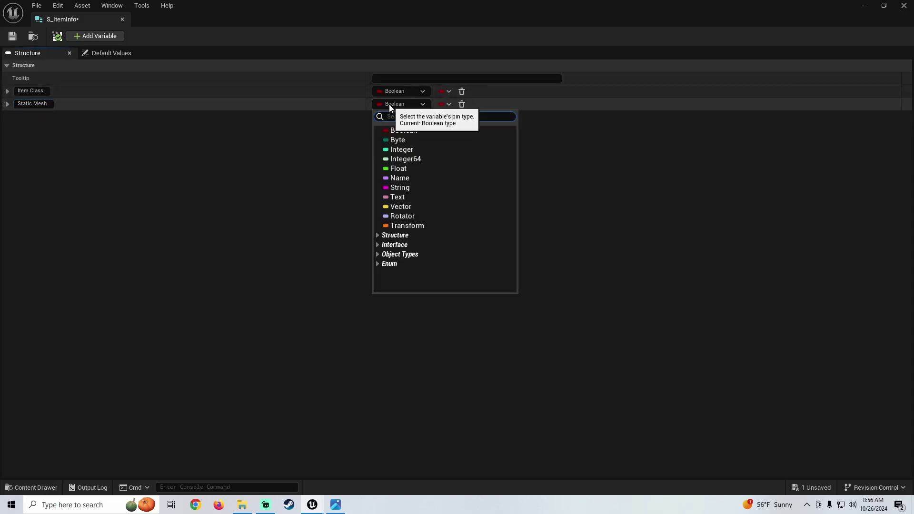
{"action": "type", "text": "st"}
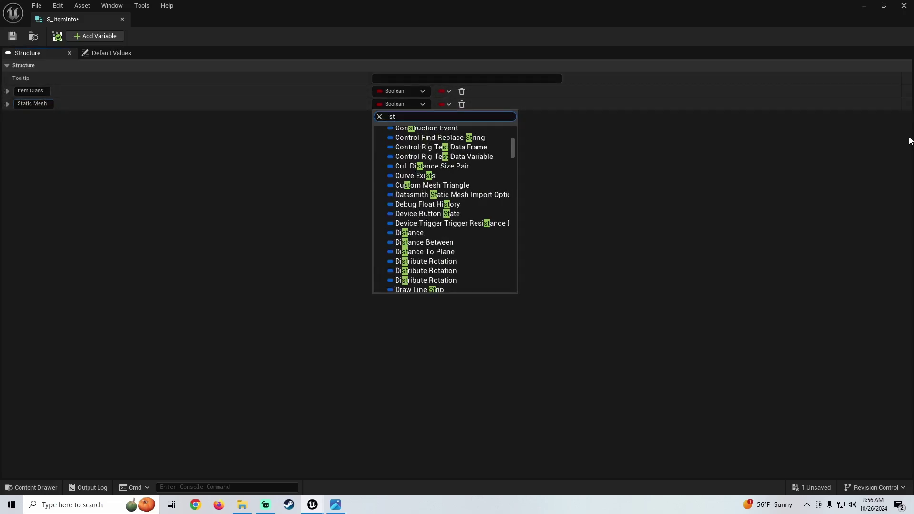
{"action": "type", "text": "atic mesh"}
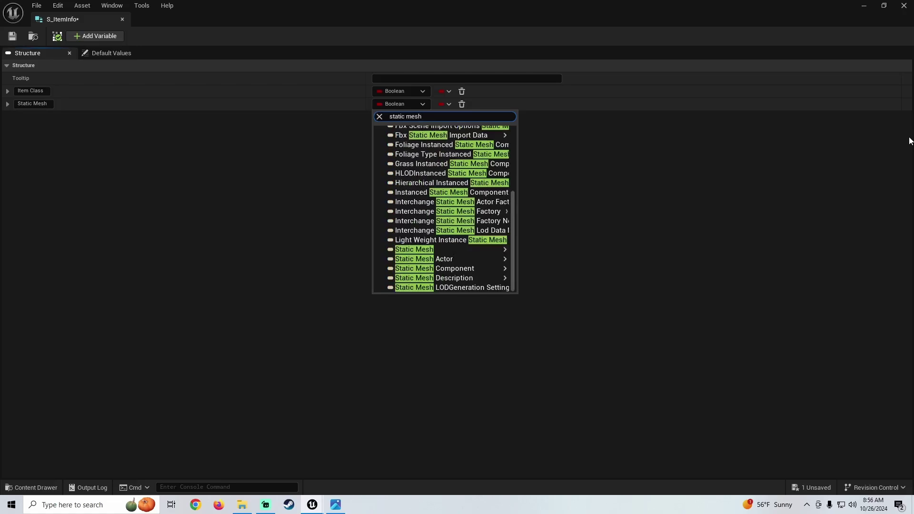
{"action": "mouse_move", "coordinate": [484, 250]}
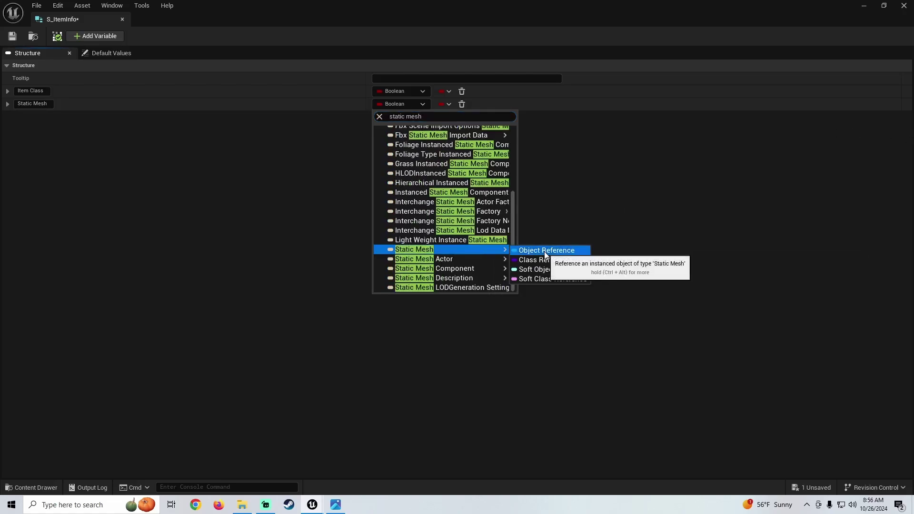
{"action": "left_click", "coordinate": [545, 251]}
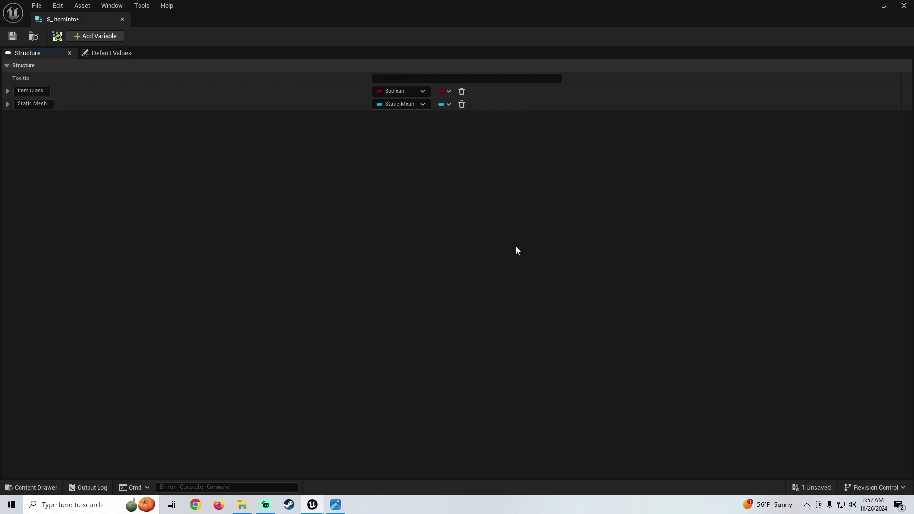
{"action": "left_click", "coordinate": [12, 36]}
Add an 'Item Name' member of type Text and save the structure
{"action": "left_click", "coordinate": [336, 503]}
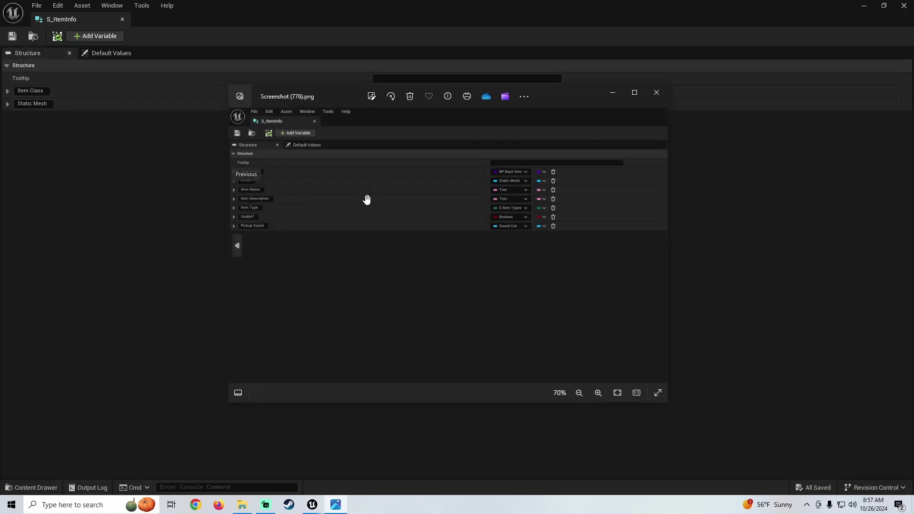
{"action": "left_click", "coordinate": [612, 93]}
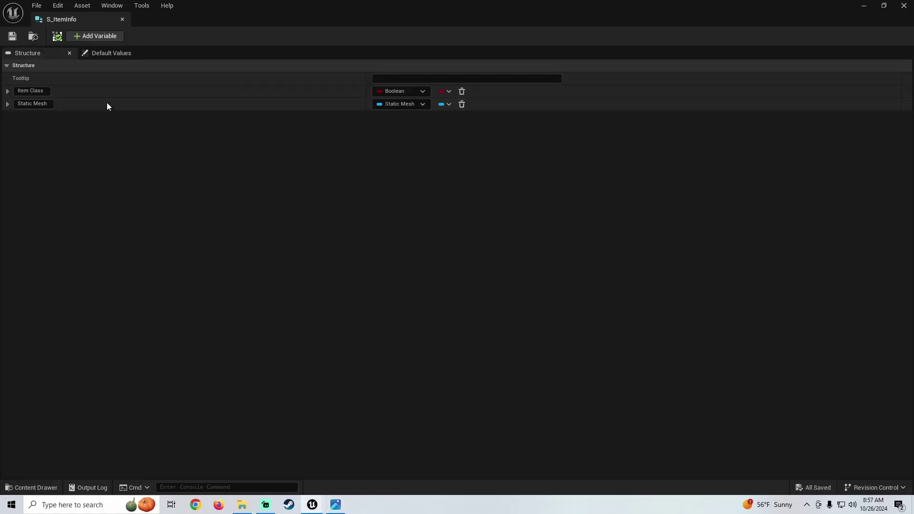
{"action": "left_click", "coordinate": [92, 37]}
{"action": "double_click", "coordinate": [35, 116]}
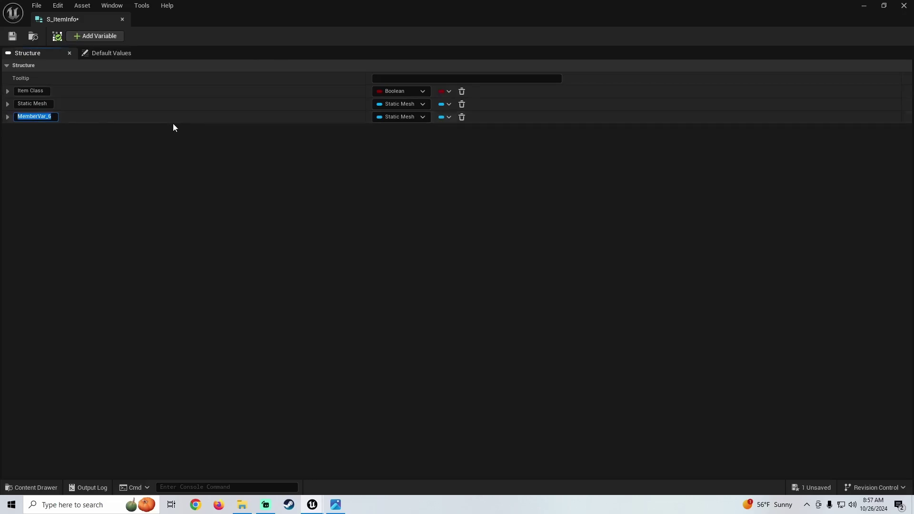
{"action": "type", "text": "Item Name"}
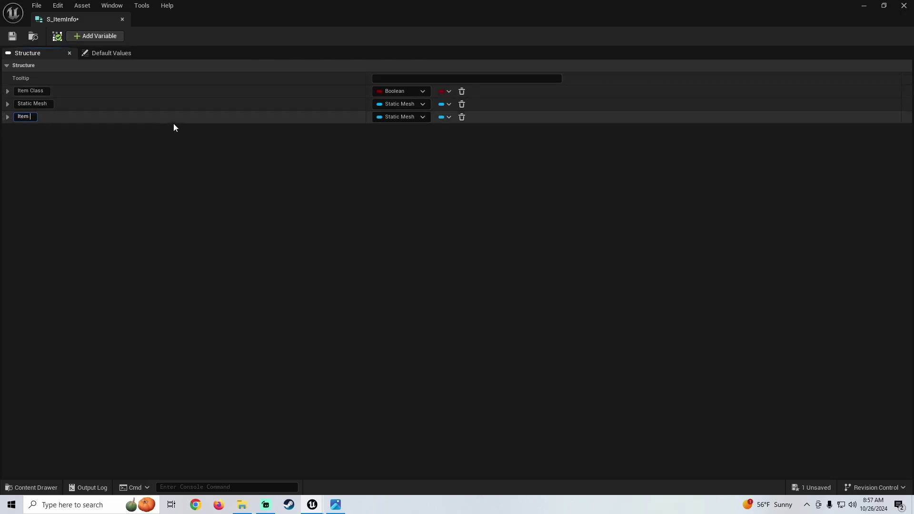
{"action": "key", "text": "Return"}
{"action": "left_click", "coordinate": [407, 116]}
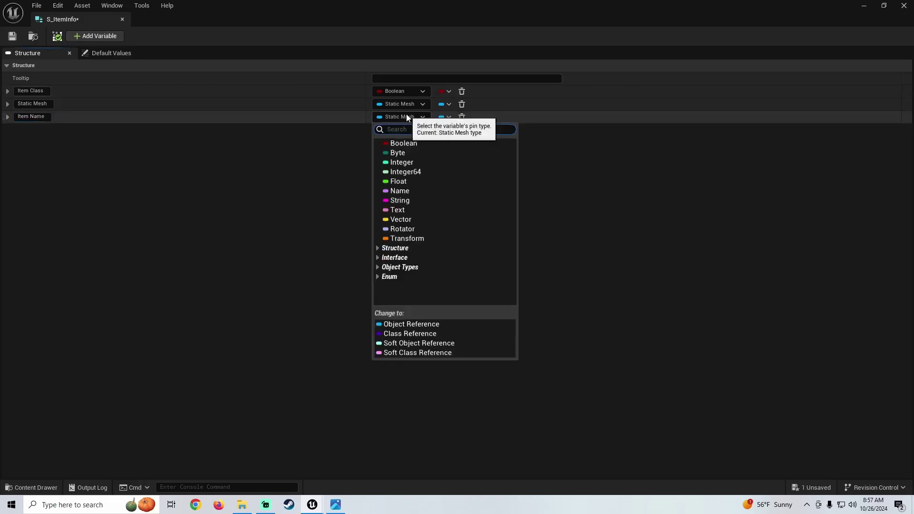
{"action": "left_click", "coordinate": [398, 210]}
{"action": "left_click", "coordinate": [12, 36]}
Add a fourth member named 'Item Description'
{"action": "left_click", "coordinate": [335, 504]}
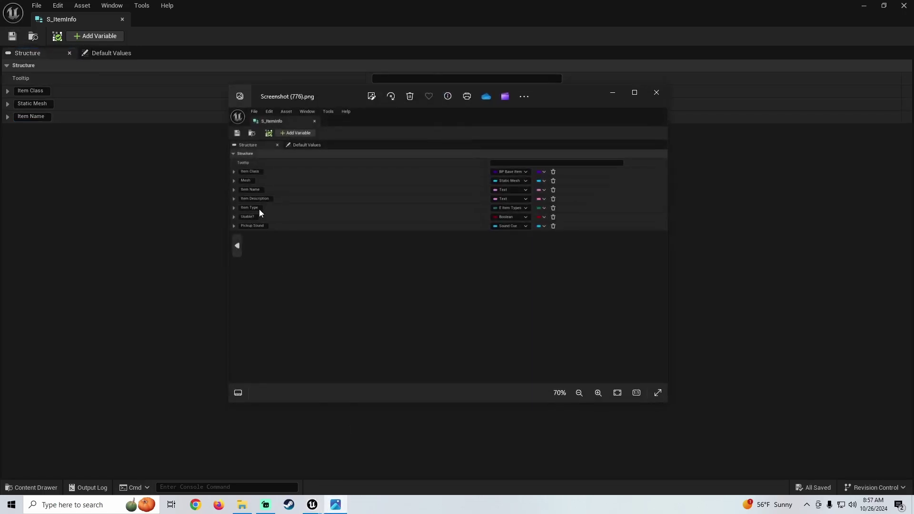
{"action": "left_click", "coordinate": [124, 198]}
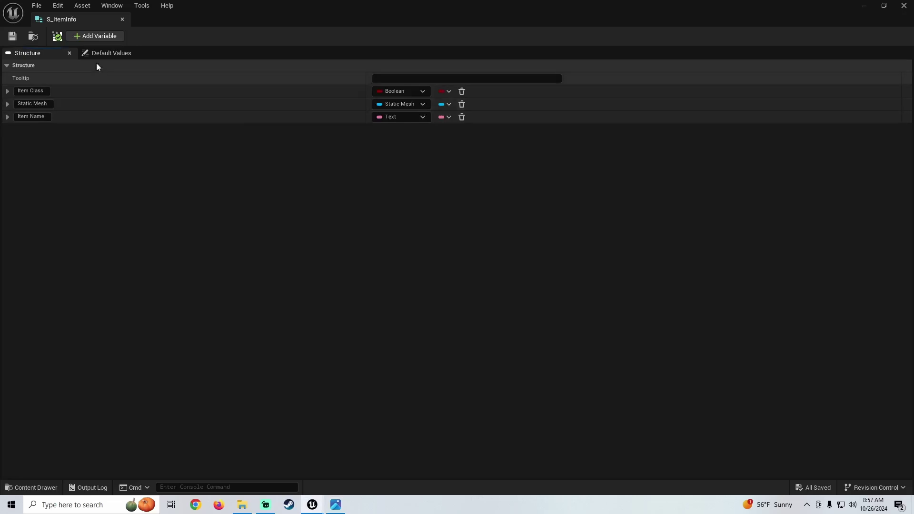
{"action": "left_click", "coordinate": [95, 36]}
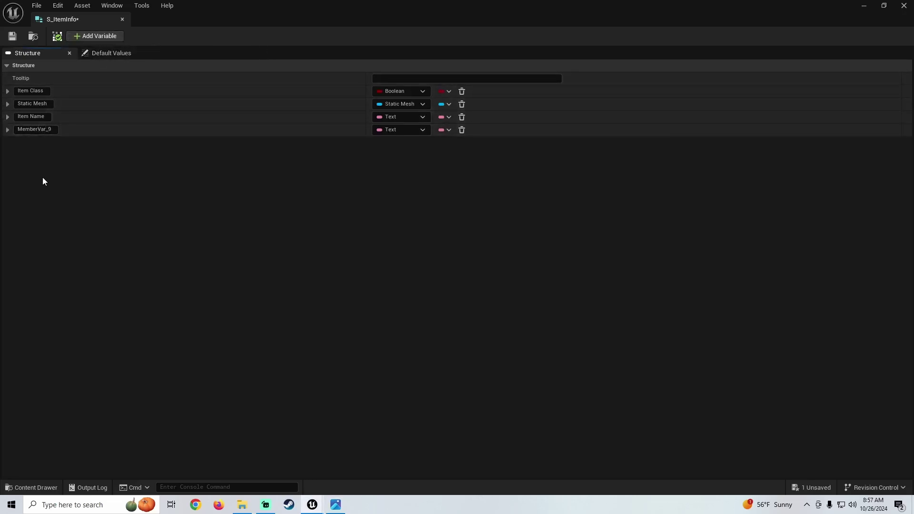
{"action": "double_click", "coordinate": [36, 130]}
{"action": "type", "text": "Item Description"}
{"action": "key", "text": "Return"}
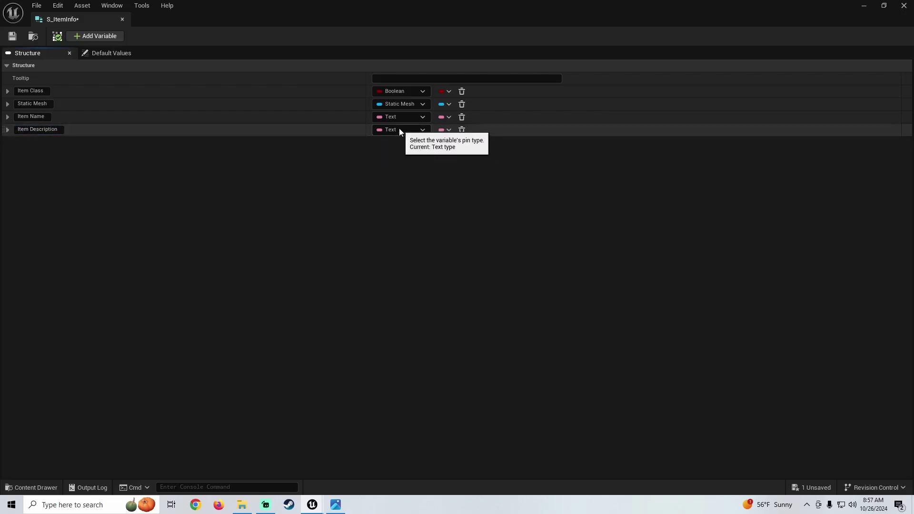
Add an 'Item Type' member, save, and compare against the reference screenshot
{"action": "left_click", "coordinate": [340, 507]}
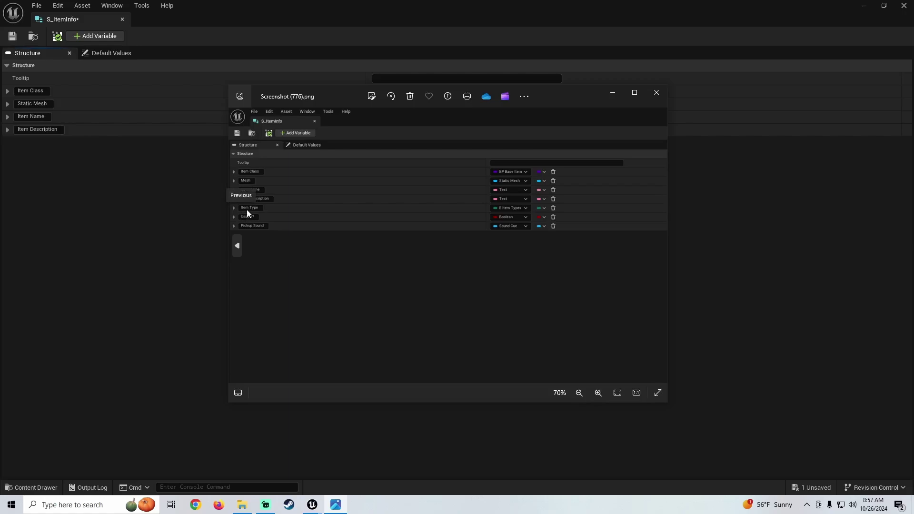
{"action": "left_click", "coordinate": [172, 211]}
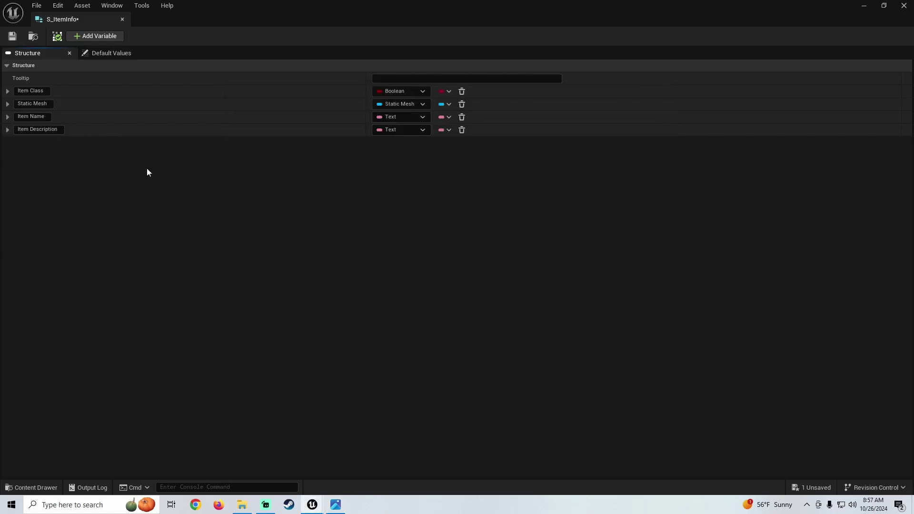
{"action": "left_click", "coordinate": [91, 39]}
{"action": "left_click", "coordinate": [40, 143]}
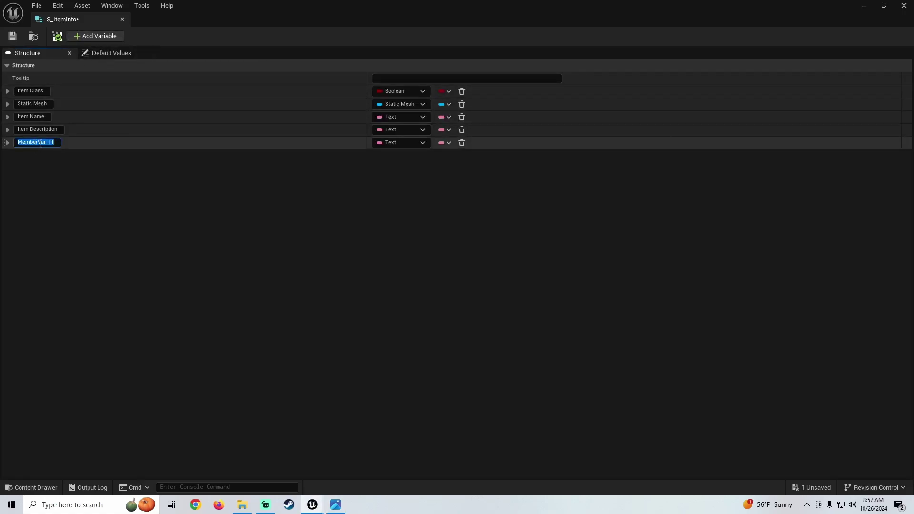
{"action": "type", "text": "Item Type"}
{"action": "key", "text": "Return"}
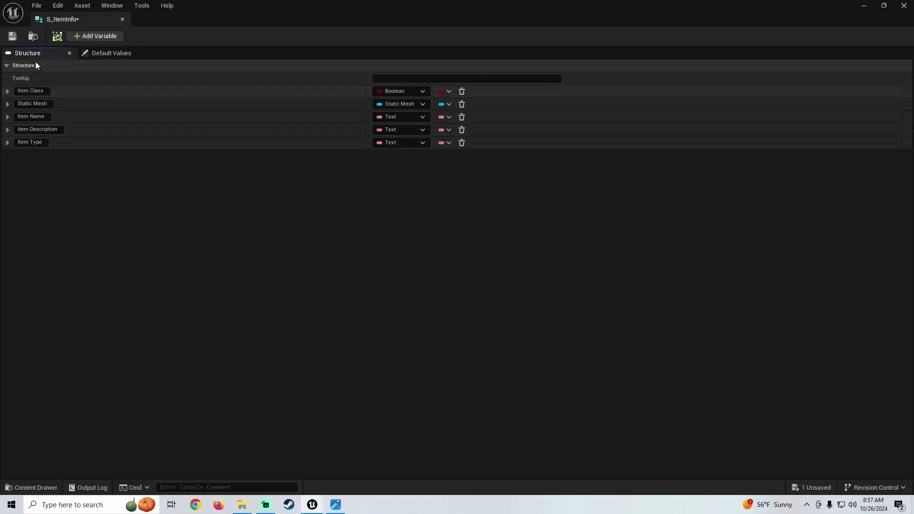
{"action": "left_click", "coordinate": [13, 36]}
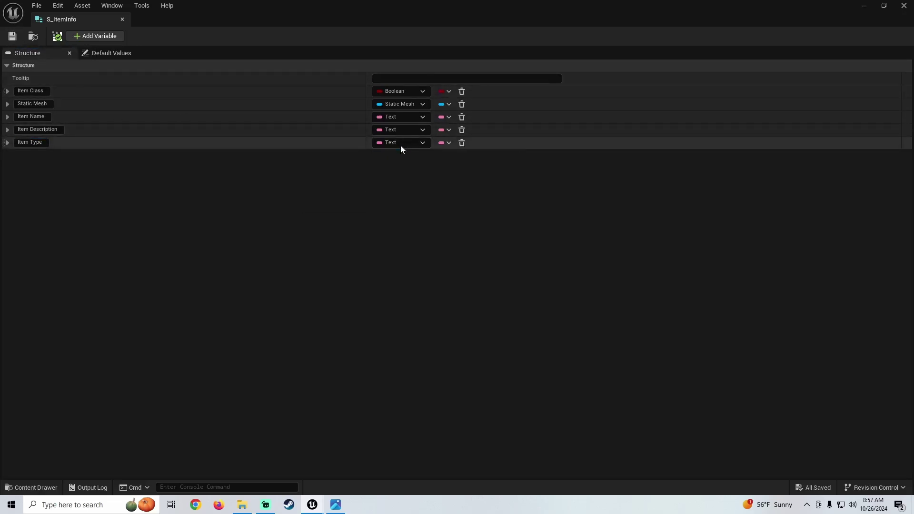
{"action": "left_click", "coordinate": [335, 504]}
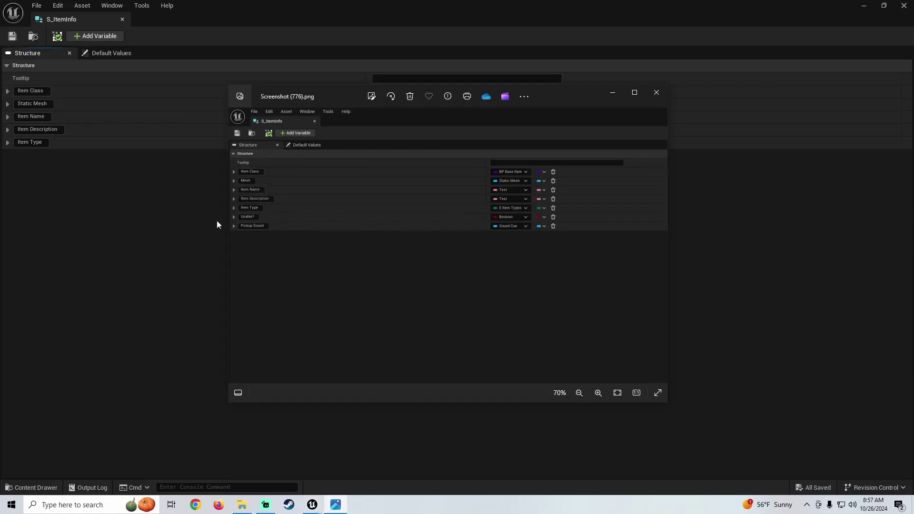
{"action": "left_click", "coordinate": [164, 271]}
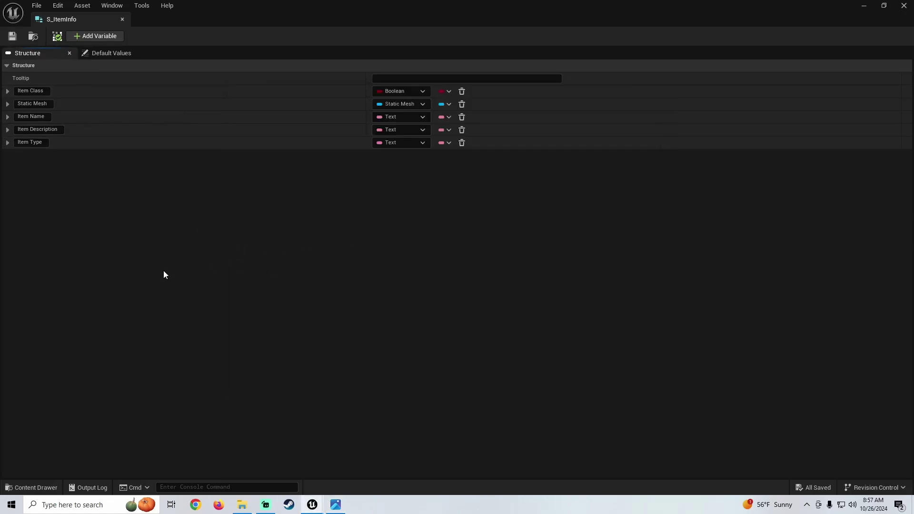
Add a 'Usable?' member and set its type to Boolean
{"action": "left_click", "coordinate": [99, 34]}
{"action": "left_click", "coordinate": [33, 155]}
{"action": "type", "text": "Usable?"}
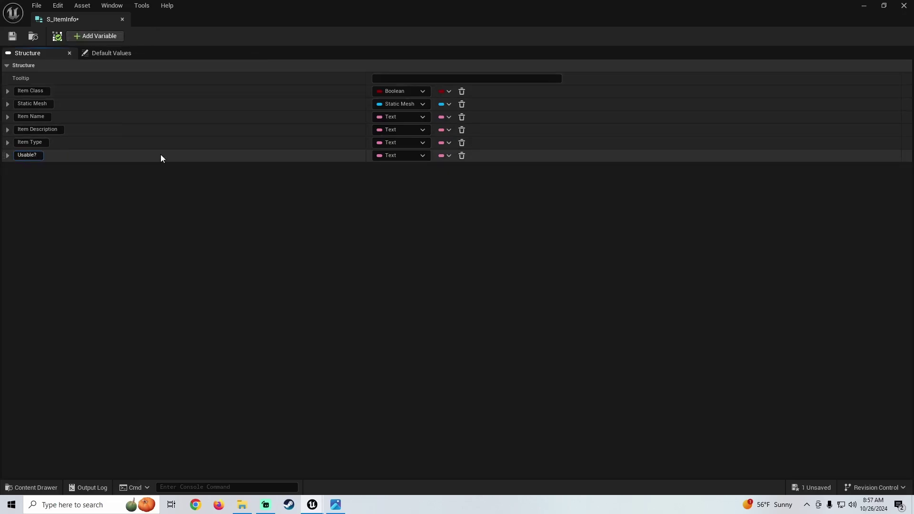
{"action": "key", "text": "Return"}
{"action": "left_click", "coordinate": [12, 36]}
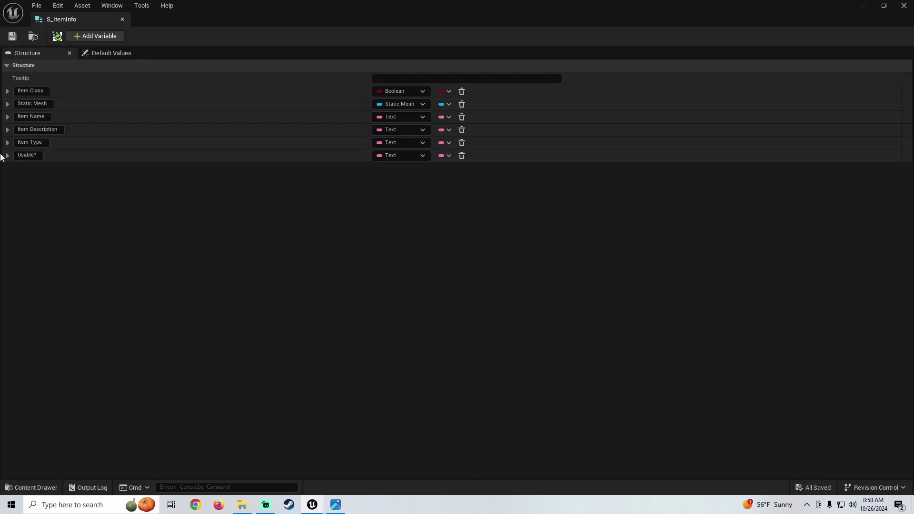
{"action": "left_click", "coordinate": [393, 156]}
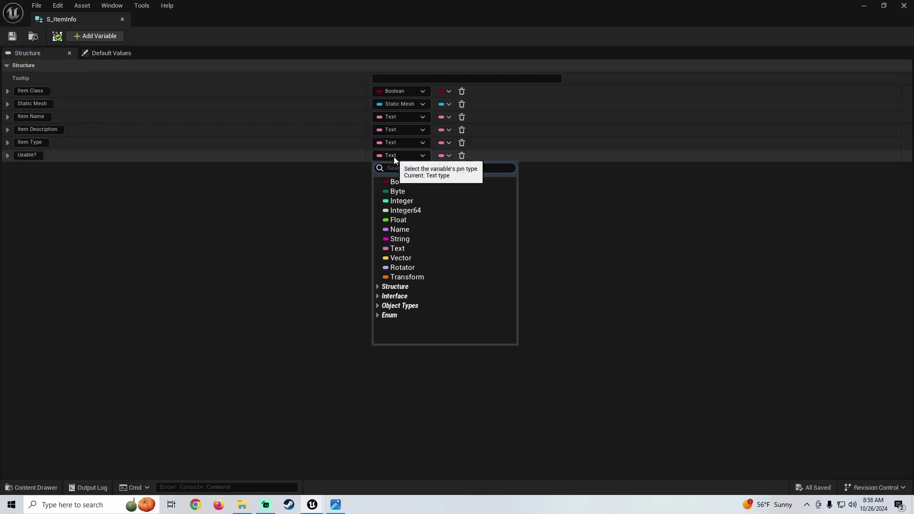
{"action": "left_click", "coordinate": [398, 182]}
Add a 'Pickup Sound' Sound Cue object reference member, save, and minimize the structure editor
{"action": "left_click", "coordinate": [336, 504]}
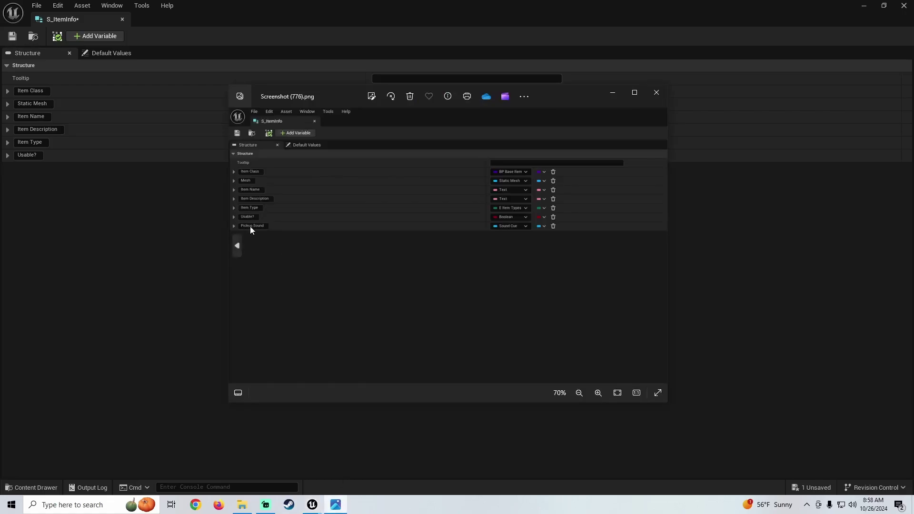
{"action": "left_click", "coordinate": [155, 215]}
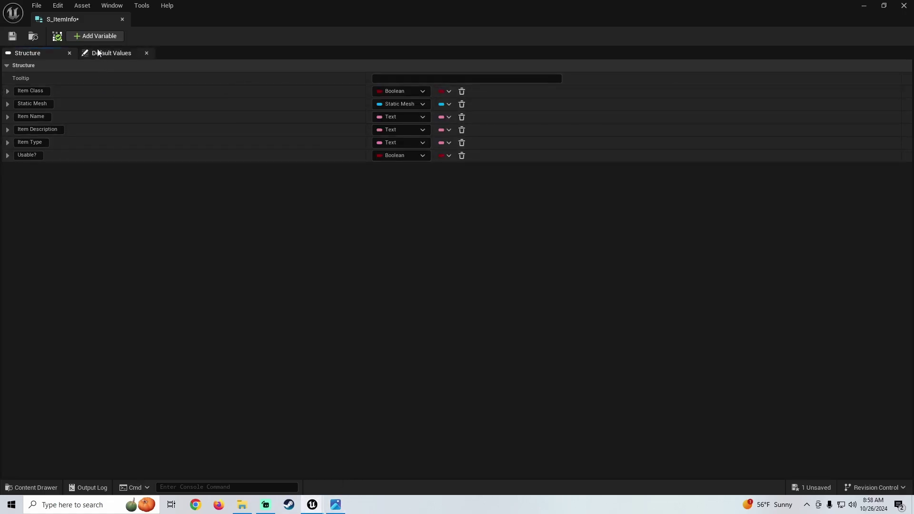
{"action": "left_click", "coordinate": [96, 35]}
{"action": "double_click", "coordinate": [44, 169]}
{"action": "type", "text": "Pickup Sound"}
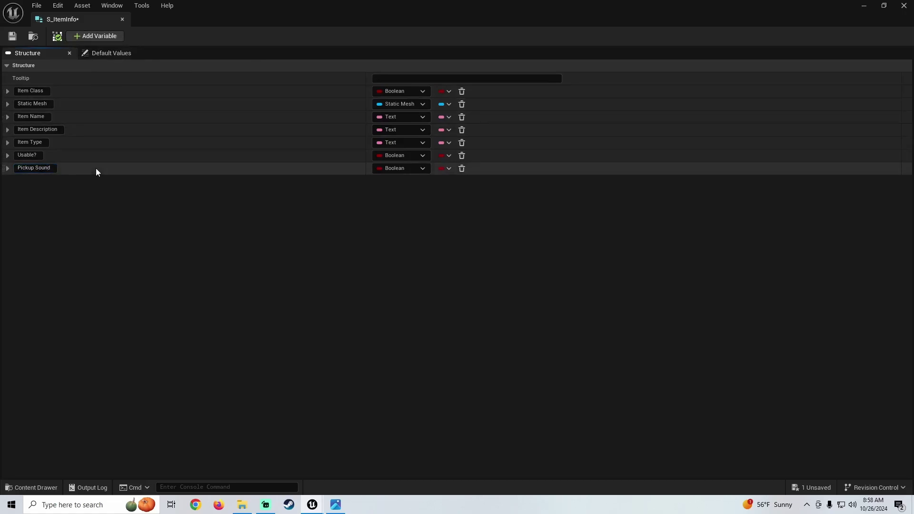
{"action": "key", "text": "Return"}
{"action": "left_click", "coordinate": [397, 168]}
{"action": "type", "text": "sound cue"}
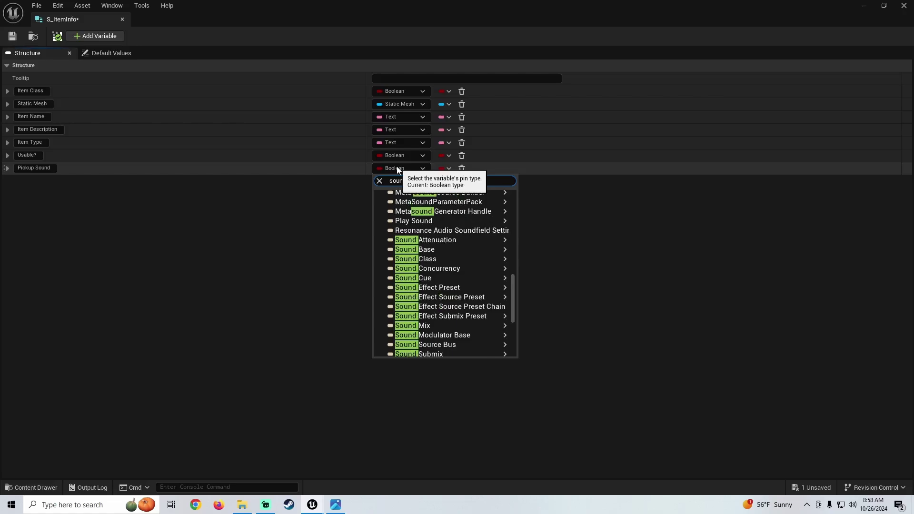
{"action": "mouse_move", "coordinate": [436, 225]}
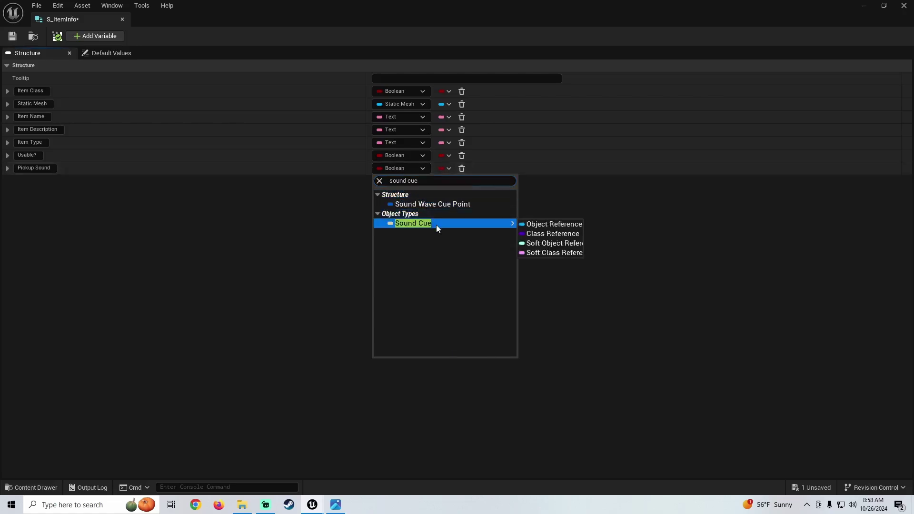
{"action": "left_click", "coordinate": [574, 226]}
{"action": "left_click", "coordinate": [13, 35]}
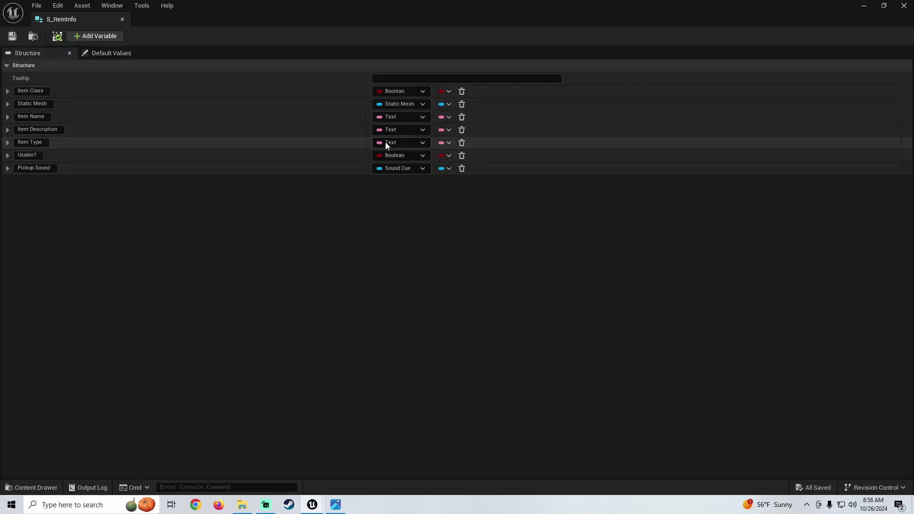
{"action": "left_click", "coordinate": [863, 6]}
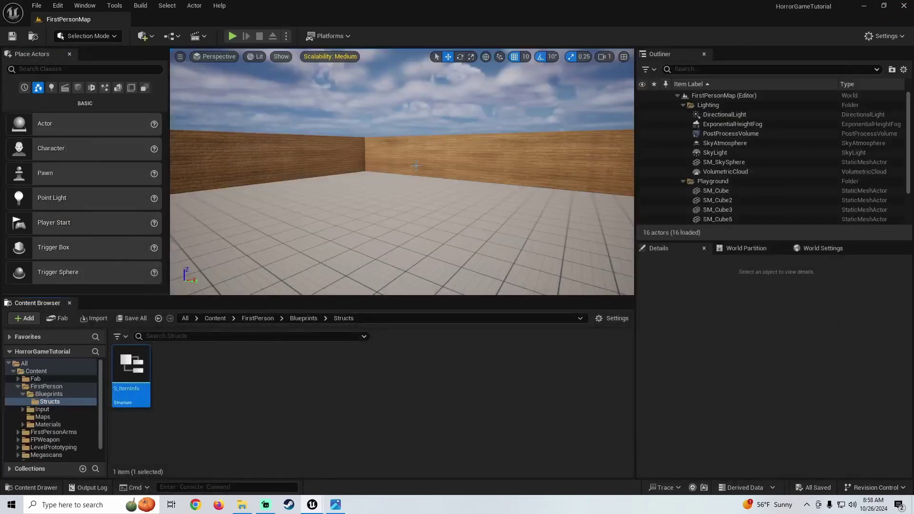
Create a folder named Enums inside Blueprints and open it
{"action": "left_click", "coordinate": [62, 394]}
{"action": "right_click", "coordinate": [194, 438]}
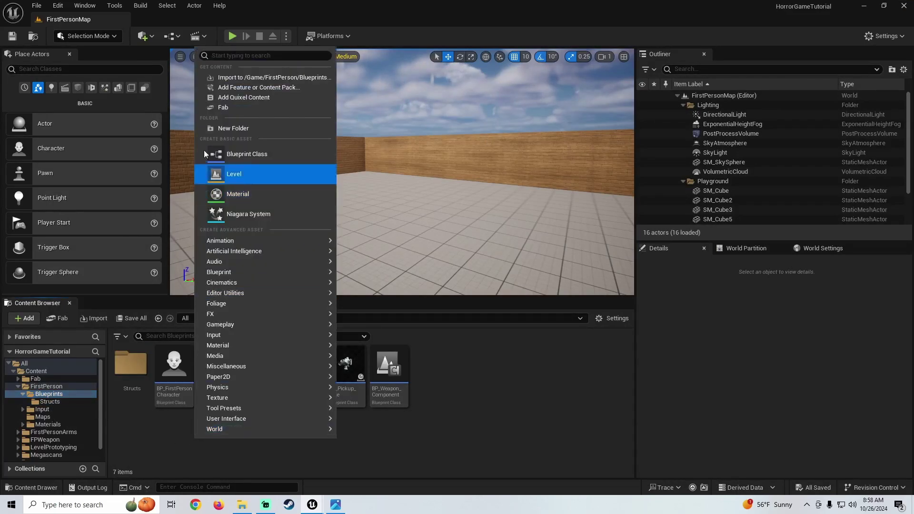
{"action": "left_click", "coordinate": [223, 128]}
{"action": "type", "text": "Enums"}
{"action": "key", "text": "Return"}
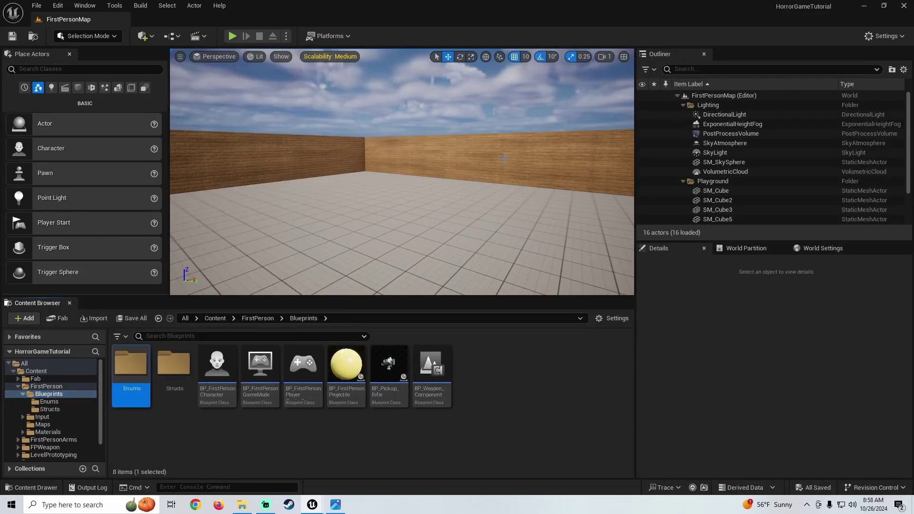
{"action": "double_click", "coordinate": [132, 374]}
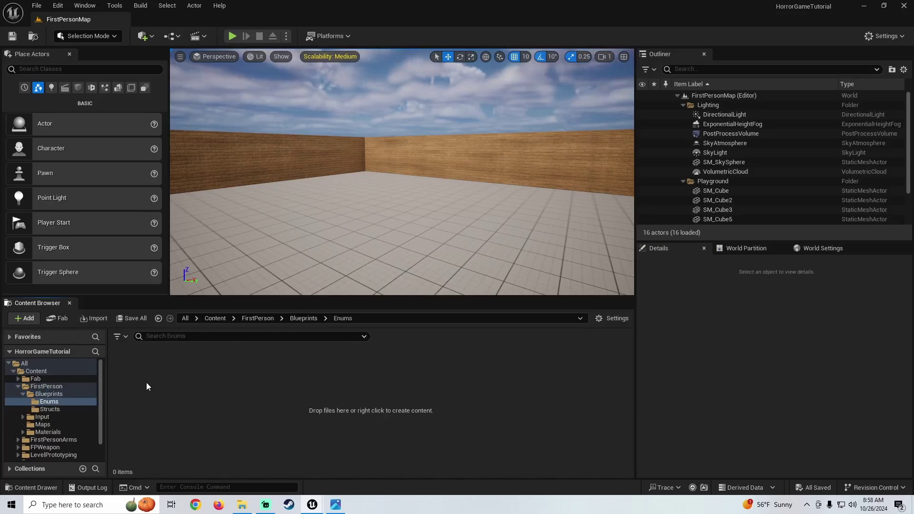
Create a Blueprint Enumeration named E_ItemType in Enums and save all
{"action": "right_click", "coordinate": [146, 382]}
{"action": "mouse_move", "coordinate": [181, 329]}
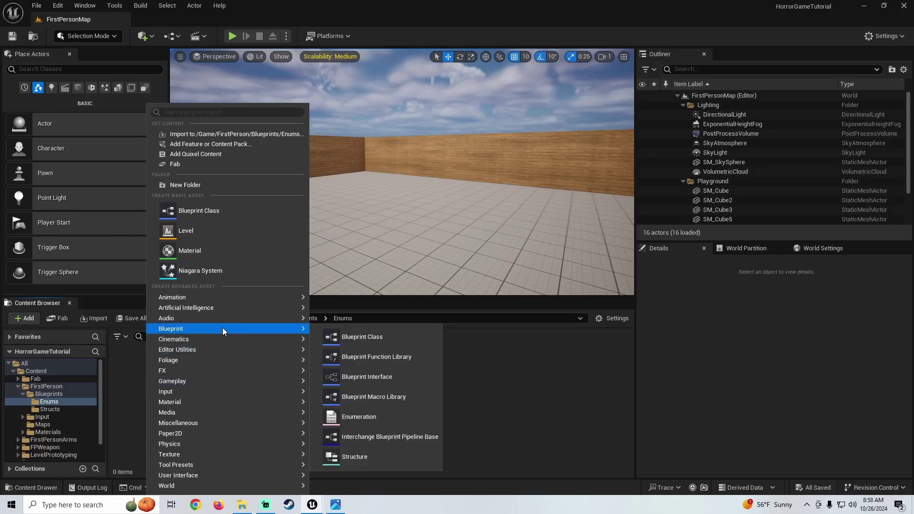
{"action": "left_click", "coordinate": [365, 416]}
{"action": "type", "text": "E"}
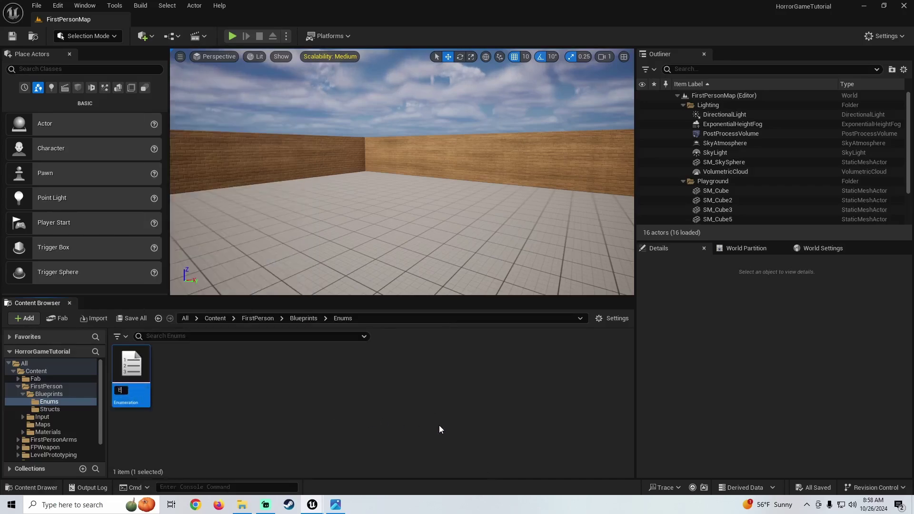
{"action": "type", "text": "_ItemType"}
{"action": "key", "text": "Return"}
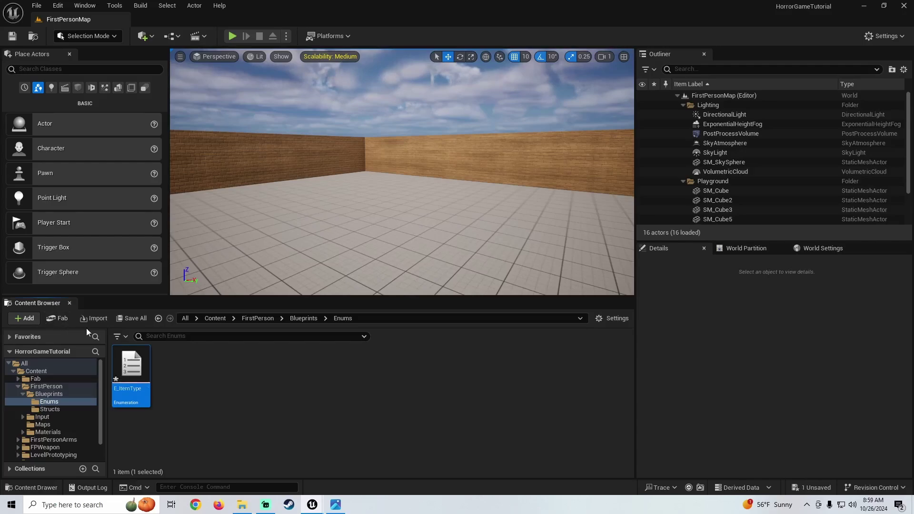
{"action": "left_click", "coordinate": [134, 318]}
{"action": "left_click", "coordinate": [516, 361]}
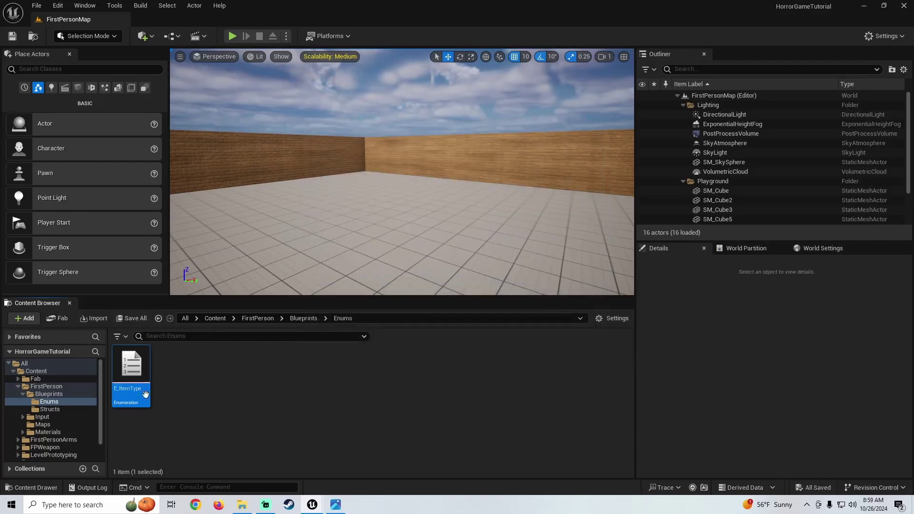